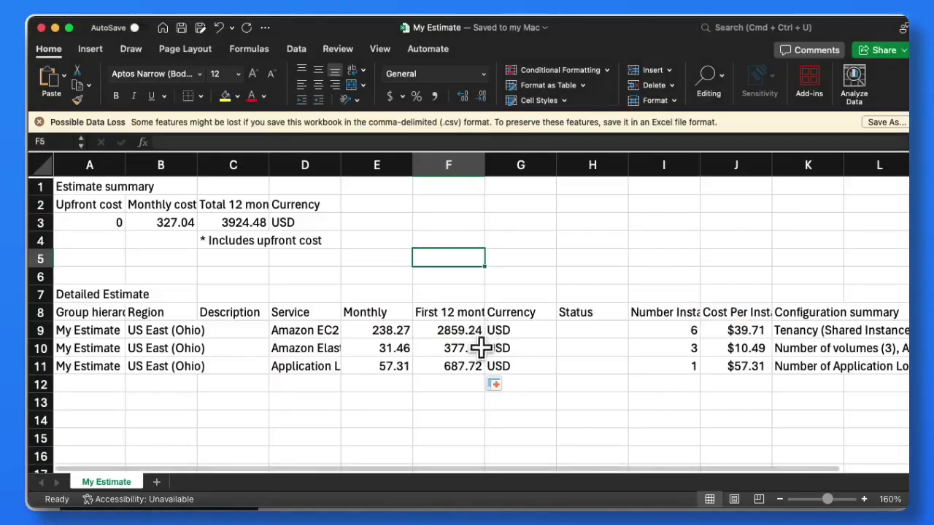
Step: Review the monthly and first 12 months costs listed for each AWS service in the detailed estimate
{"action": "left_click", "coordinate": [446, 330]}
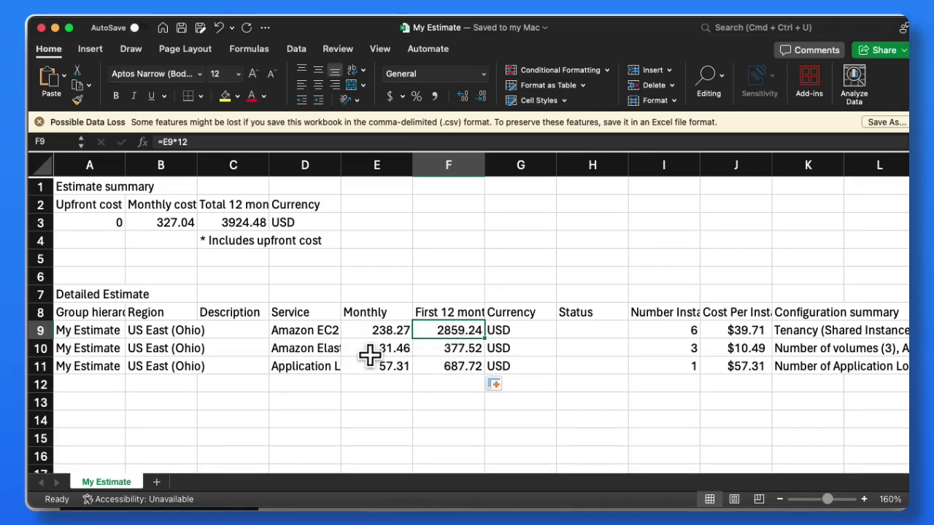
{"action": "left_click", "coordinate": [323, 348]}
{"action": "left_click", "coordinate": [317, 363]}
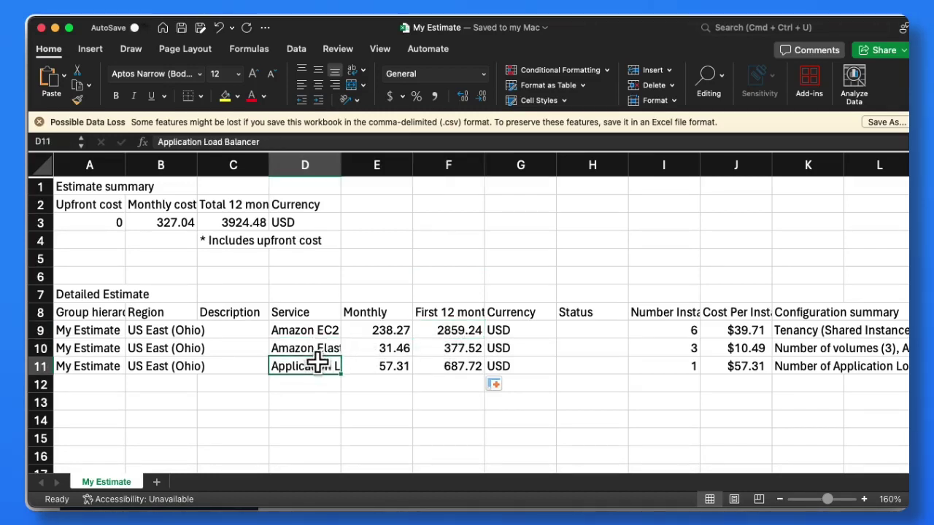
{"action": "left_click", "coordinate": [470, 347]}
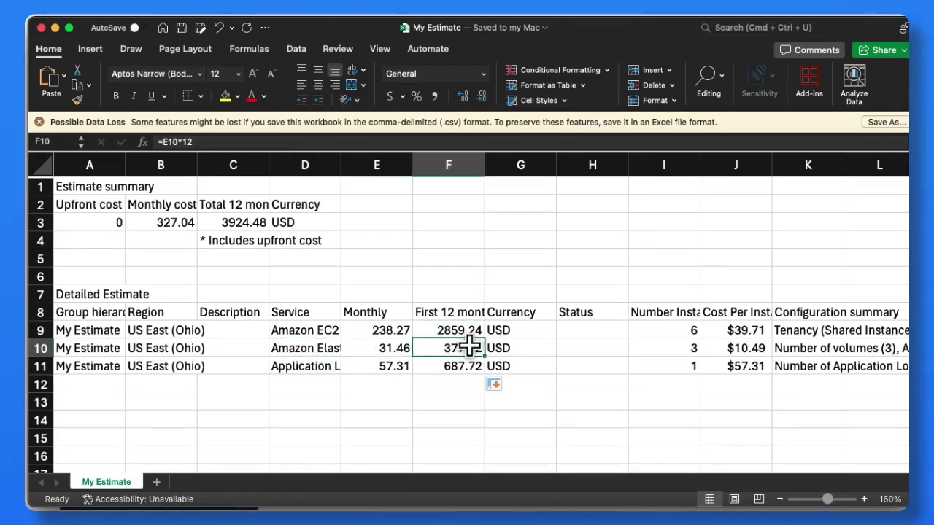
{"action": "left_click", "coordinate": [383, 331]}
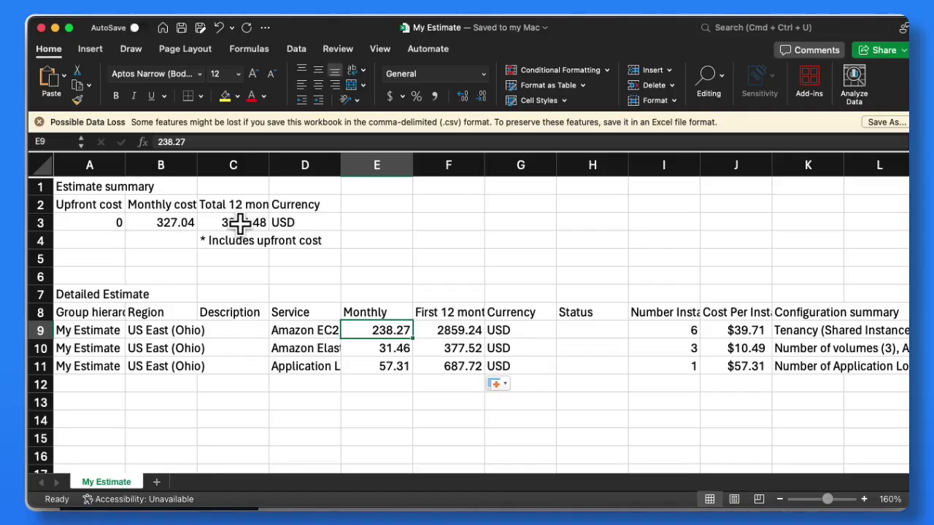
{"action": "scroll", "coordinate": [241, 223], "scroll_direction": "down", "scroll_amount": 2}
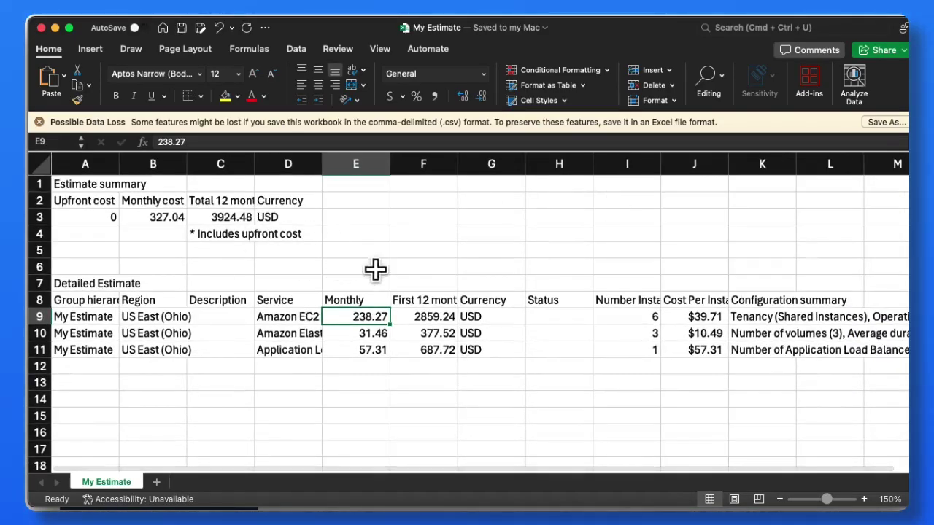
{"action": "left_click", "coordinate": [396, 267]}
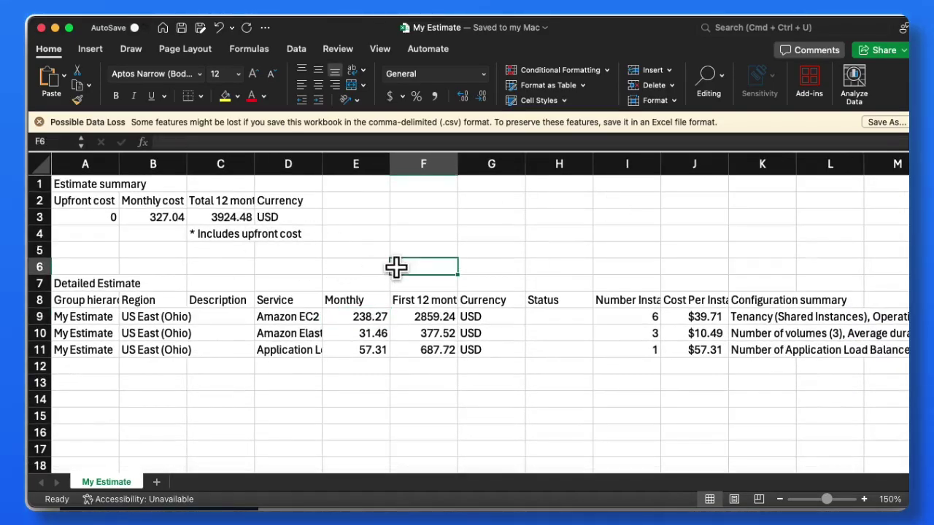
Step: Copy the estimate summary and detailed estimate, cells A1 through L11
{"action": "left_click", "coordinate": [54, 52]}
{"action": "left_click", "coordinate": [54, 52]}
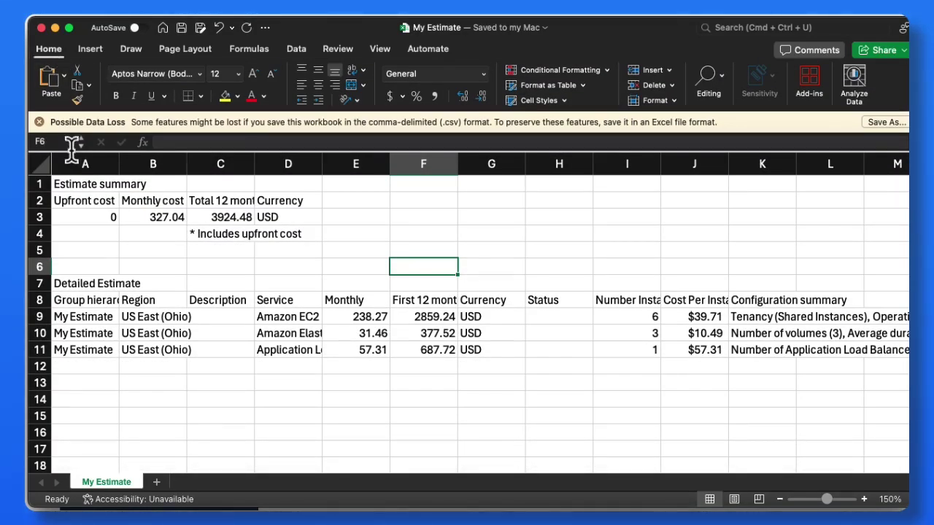
{"action": "left_click_drag", "start_coordinate": [69, 184], "coordinate": [823, 356]}
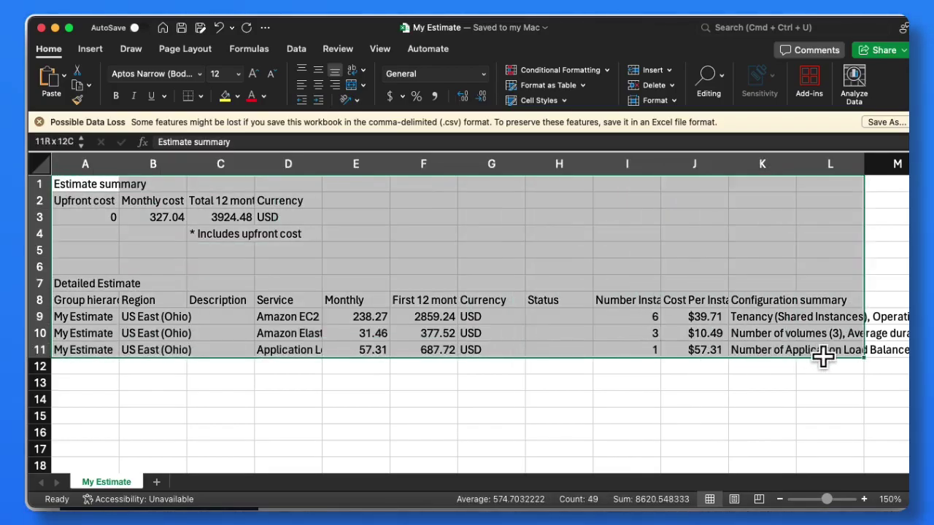
{"action": "key", "text": "super+c"}
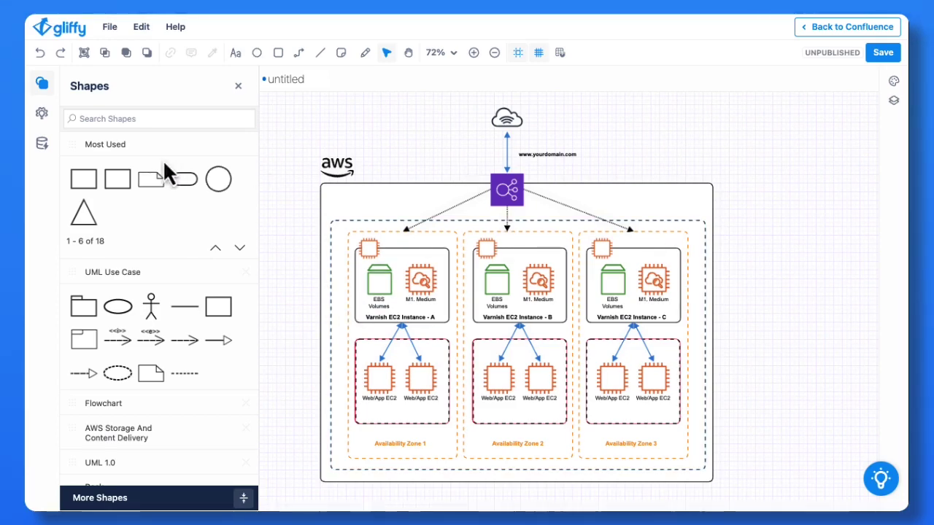
Step: Switch to the Gliffy diagram, add a custom table as a new dataset and paste the copied estimate starting at cell A1
{"action": "left_click", "coordinate": [42, 145]}
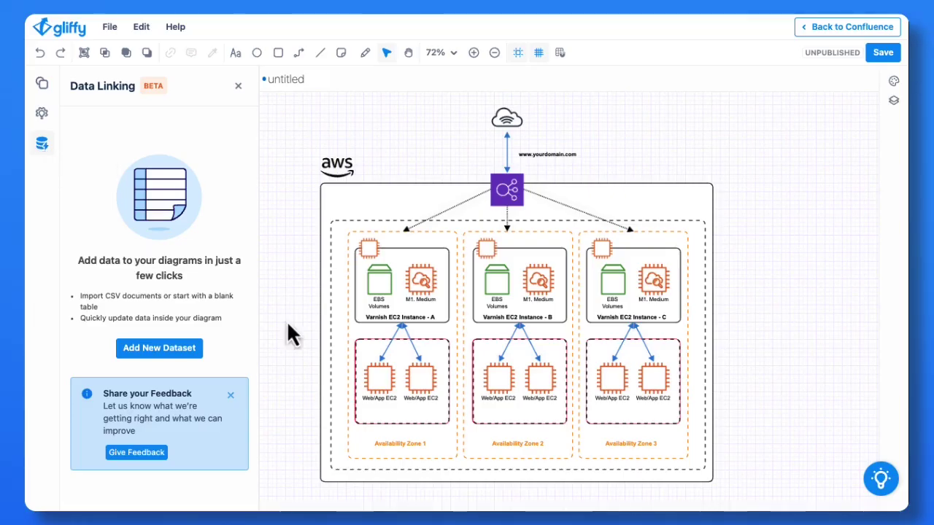
{"action": "left_click", "coordinate": [177, 355]}
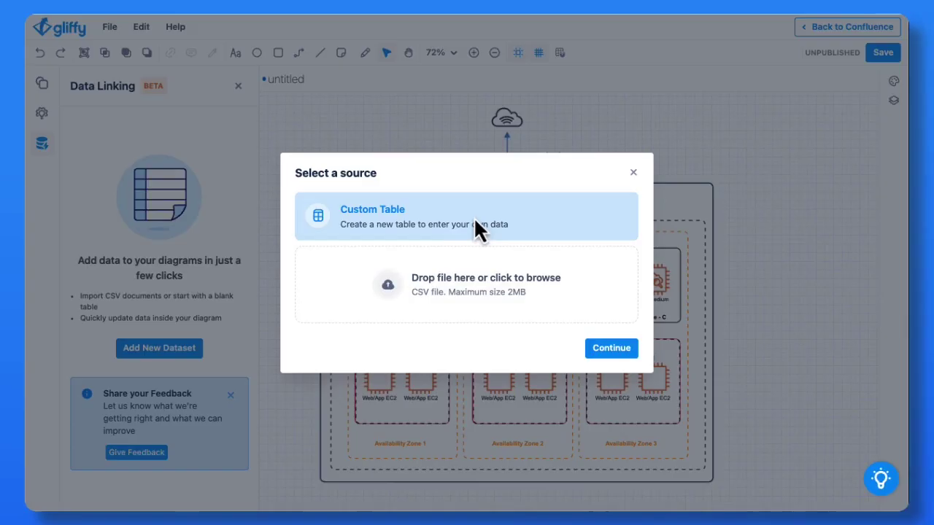
{"action": "left_click", "coordinate": [611, 349]}
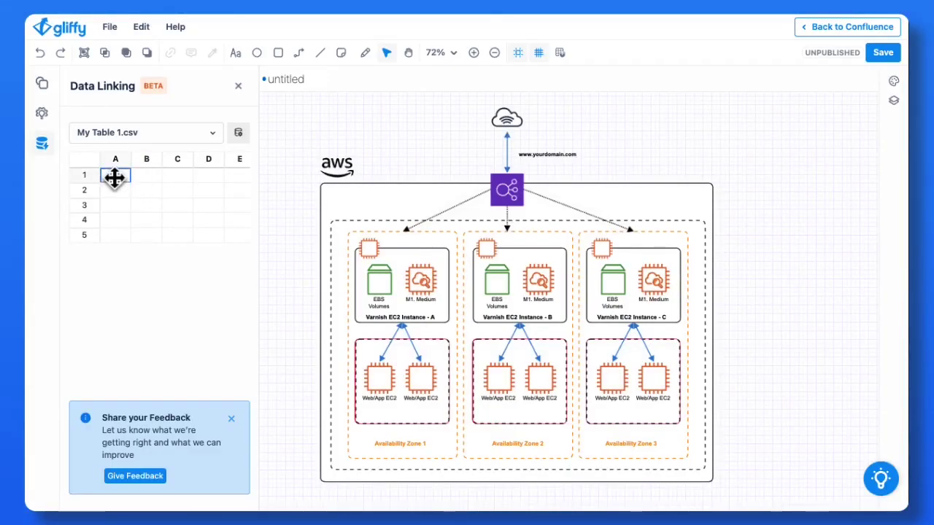
{"action": "key", "text": "ctrl+v"}
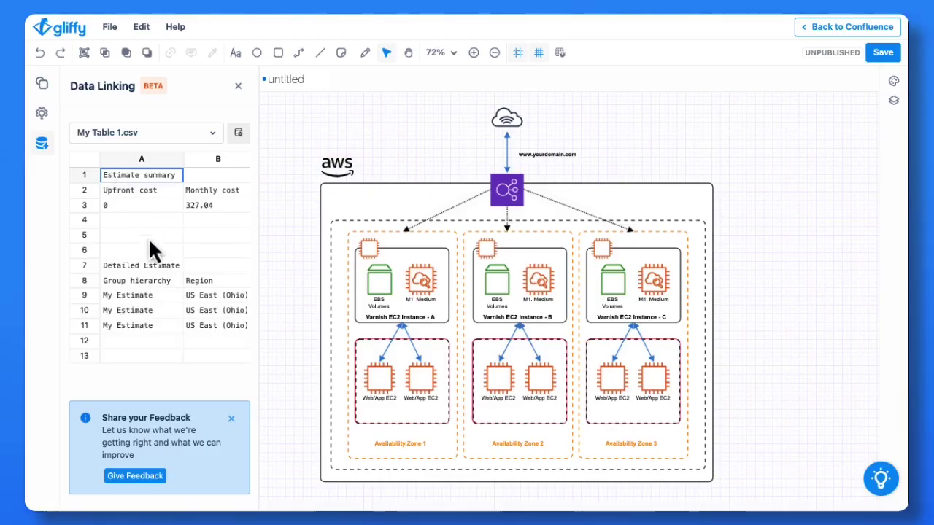
Step: Look through the service and cost columns of the pasted dataset, dismissing the feedback notice
{"action": "scroll", "coordinate": [145, 313], "scroll_direction": "right", "scroll_amount": 5}
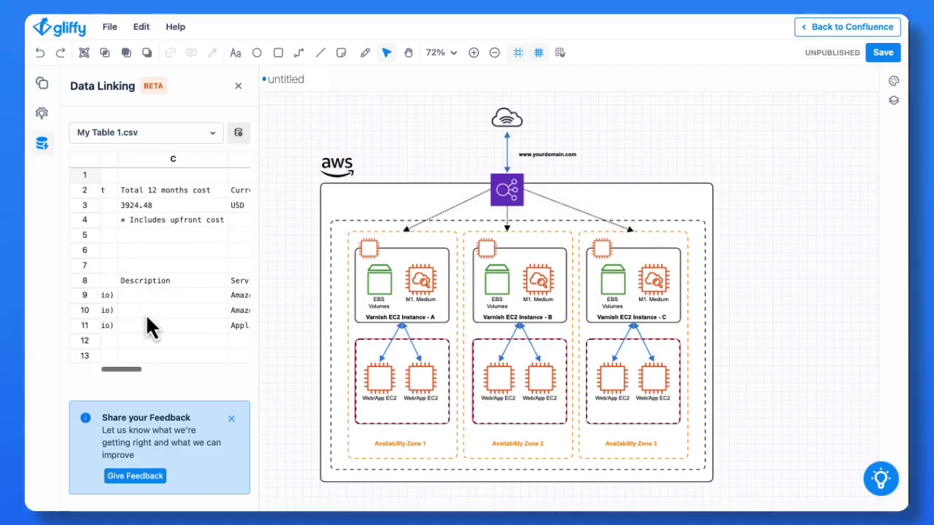
{"action": "scroll", "coordinate": [145, 313], "scroll_direction": "right", "scroll_amount": 6}
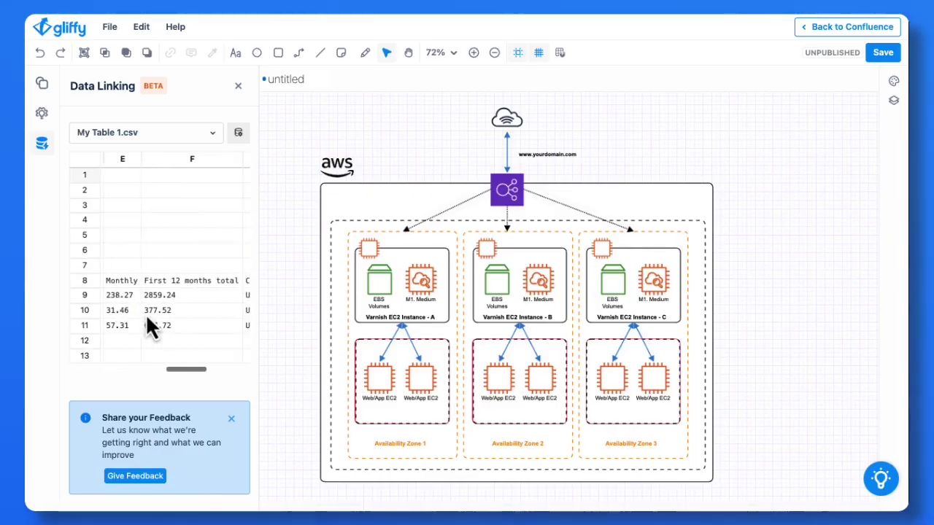
{"action": "scroll", "coordinate": [146, 314], "scroll_direction": "right", "scroll_amount": 1}
{"action": "scroll", "coordinate": [146, 314], "scroll_direction": "left", "scroll_amount": 6}
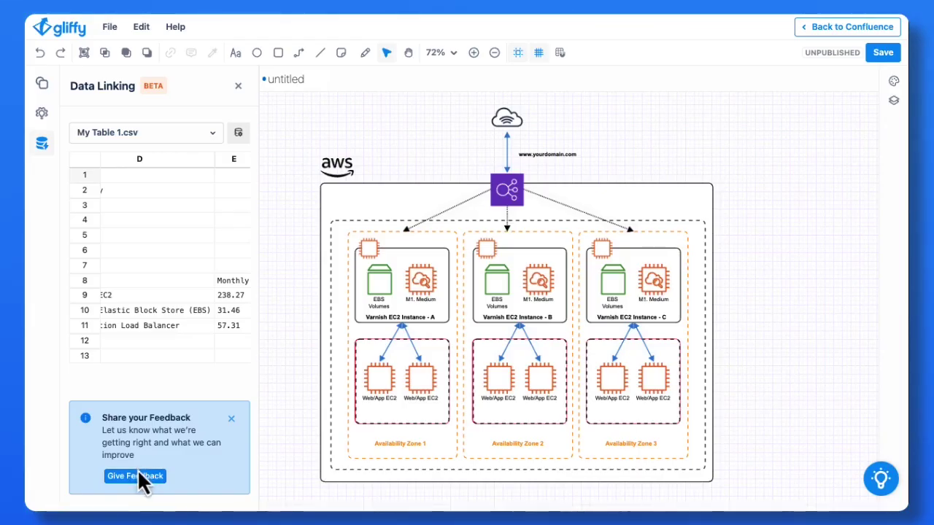
{"action": "left_click", "coordinate": [232, 418]}
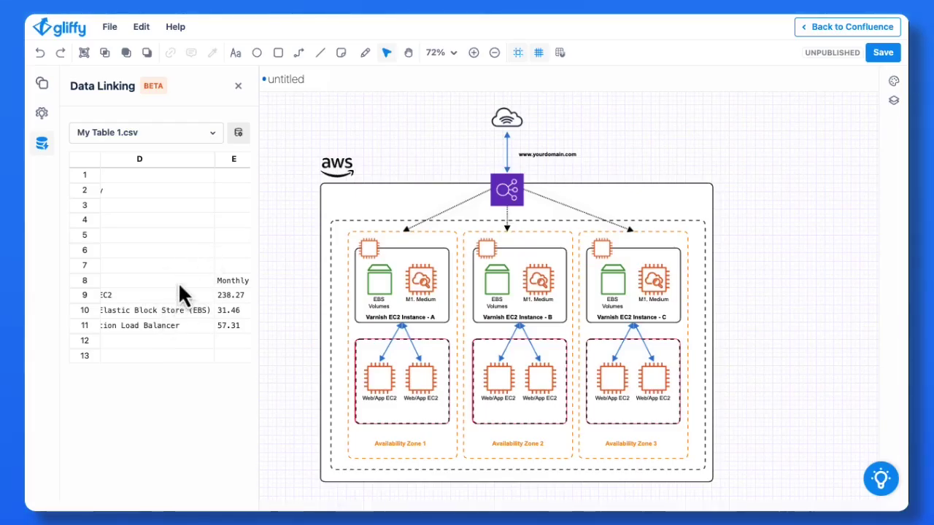
{"action": "scroll", "coordinate": [194, 318], "scroll_direction": "right", "scroll_amount": 3}
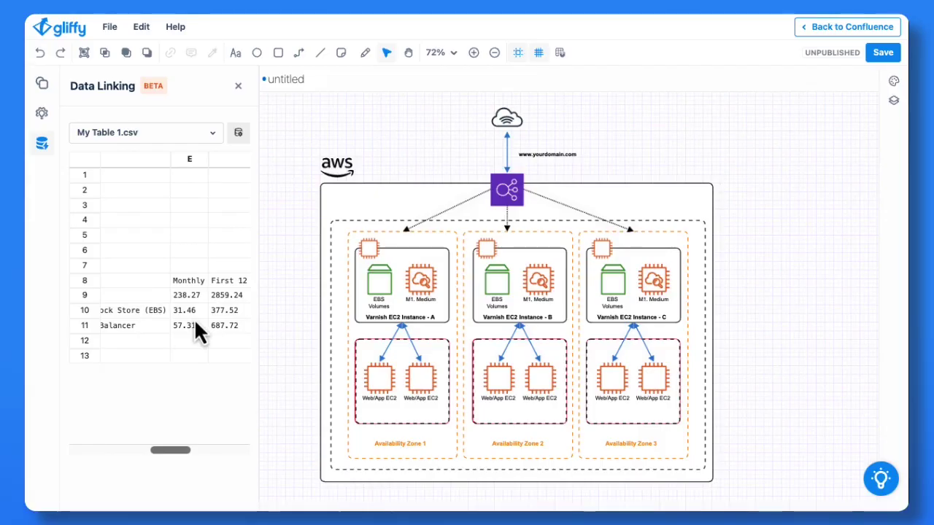
{"action": "scroll", "coordinate": [194, 318], "scroll_direction": "right", "scroll_amount": 4}
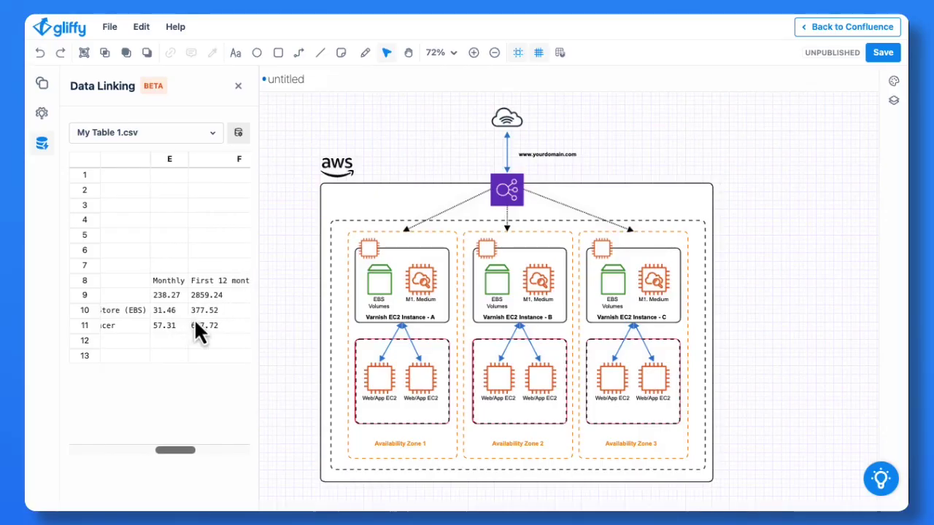
{"action": "left_click", "coordinate": [41, 82]}
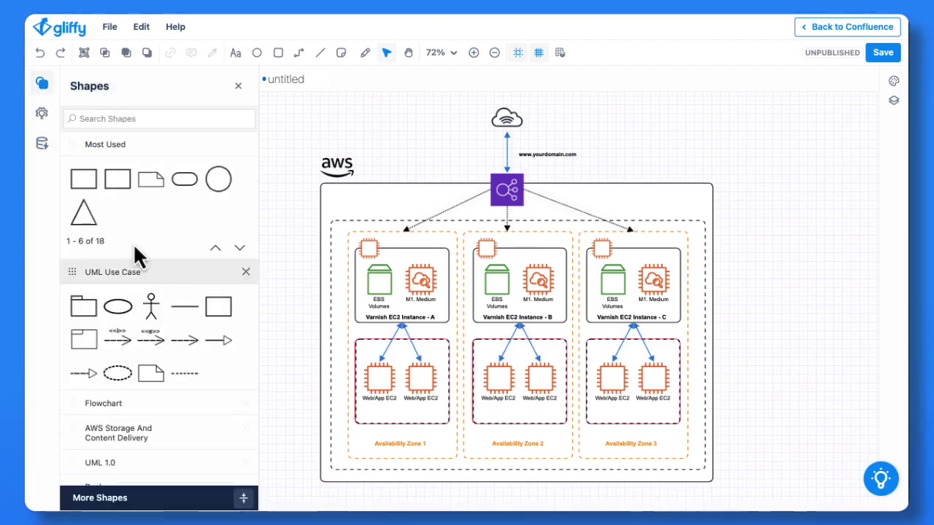
{"action": "left_click", "coordinate": [41, 144]}
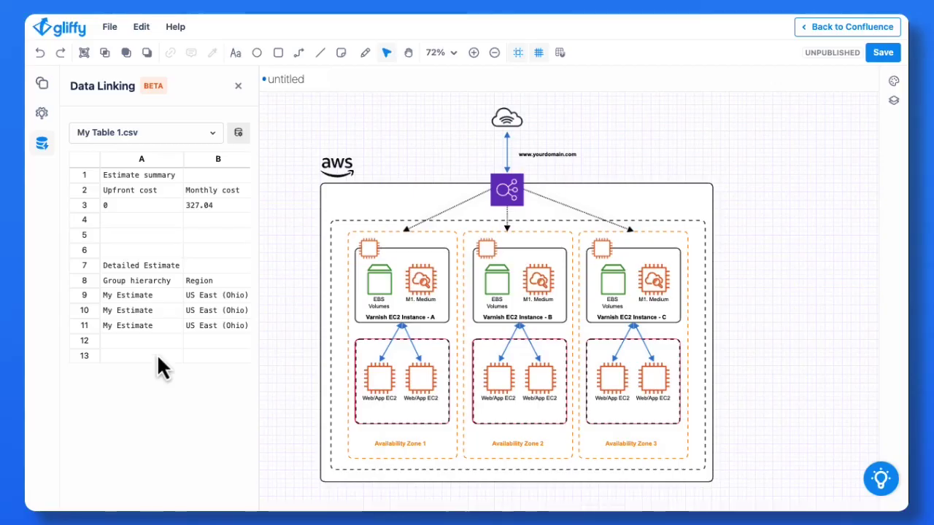
Step: Place linked copies of the Amazon EC2 cost per instance from cell J9 beneath each of the six Web/App EC2 icons
{"action": "scroll", "coordinate": [193, 313], "scroll_direction": "right", "scroll_amount": 5}
{"action": "scroll", "coordinate": [195, 325], "scroll_direction": "right", "scroll_amount": 6}
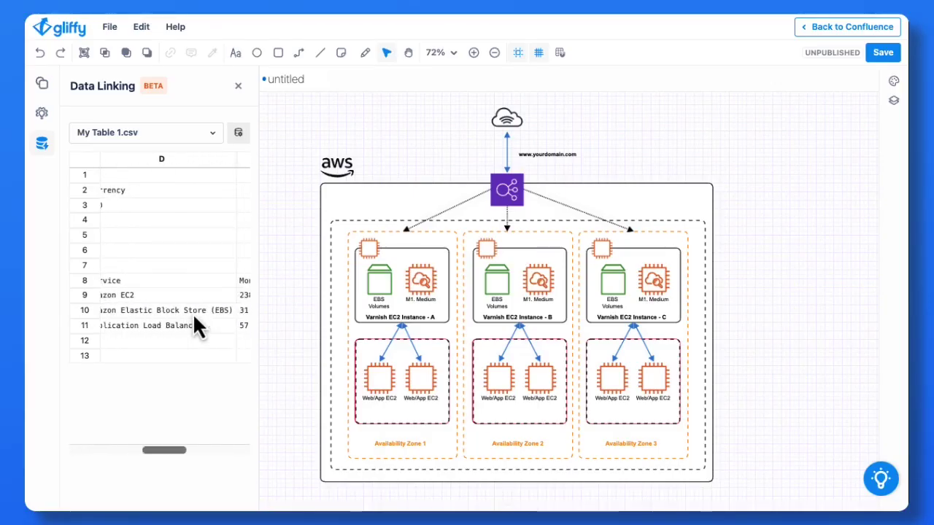
{"action": "scroll", "coordinate": [194, 317], "scroll_direction": "right", "scroll_amount": 6}
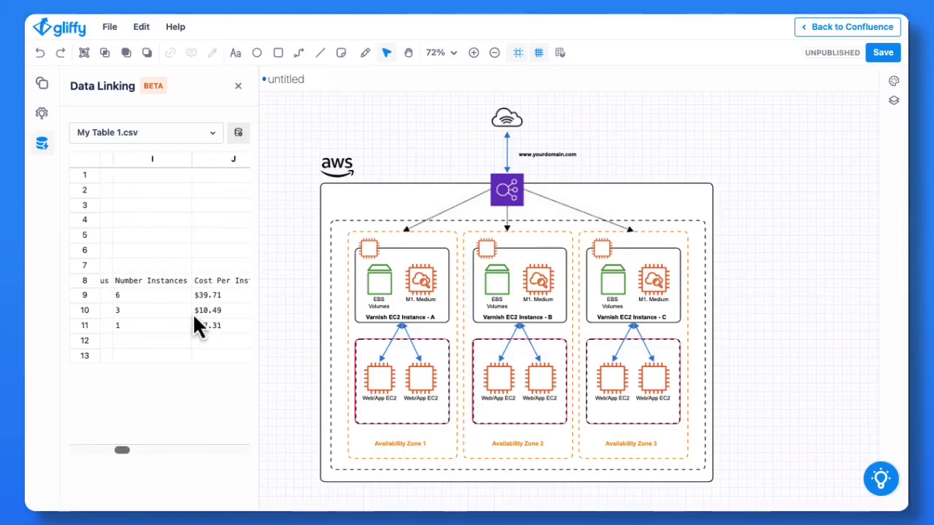
{"action": "left_click_drag", "start_coordinate": [155, 298], "coordinate": [378, 411]}
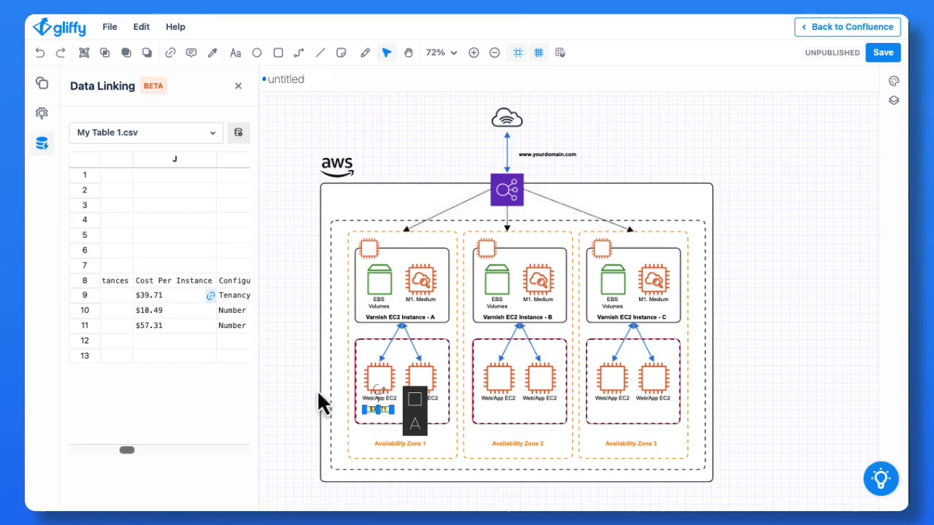
{"action": "left_click", "coordinate": [146, 295]}
{"action": "left_click_drag", "start_coordinate": [146, 295], "coordinate": [423, 413]}
{"action": "left_click_drag", "start_coordinate": [146, 295], "coordinate": [496, 411]}
{"action": "left_click_drag", "start_coordinate": [150, 295], "coordinate": [540, 412]}
{"action": "left_click_drag", "start_coordinate": [156, 293], "coordinate": [613, 410]}
{"action": "left_click_drag", "start_coordinate": [157, 296], "coordinate": [655, 410]}
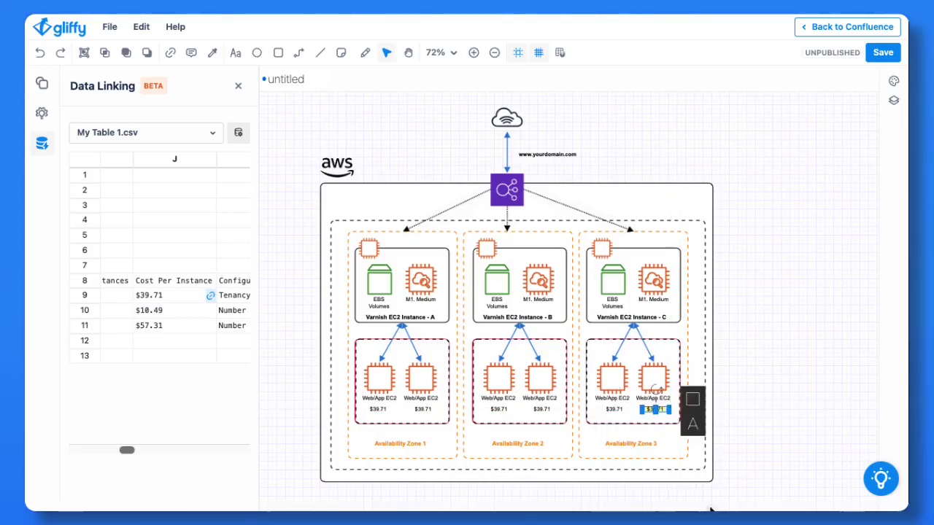
{"action": "left_click", "coordinate": [780, 425]}
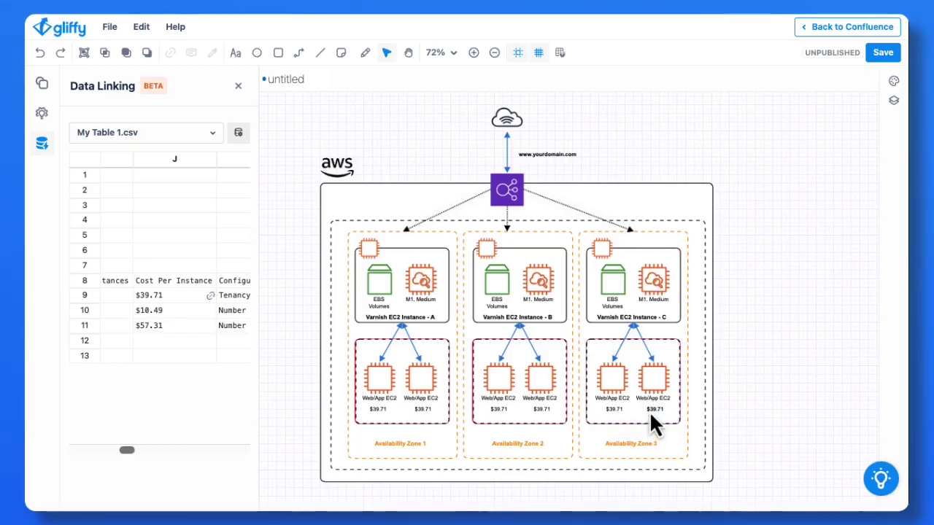
Step: Format all six linked cost labels under the Web/App EC2 icons as 14px bold text
{"action": "left_click", "coordinate": [649, 410]}
{"action": "left_click", "coordinate": [609, 410], "text": "shift"}
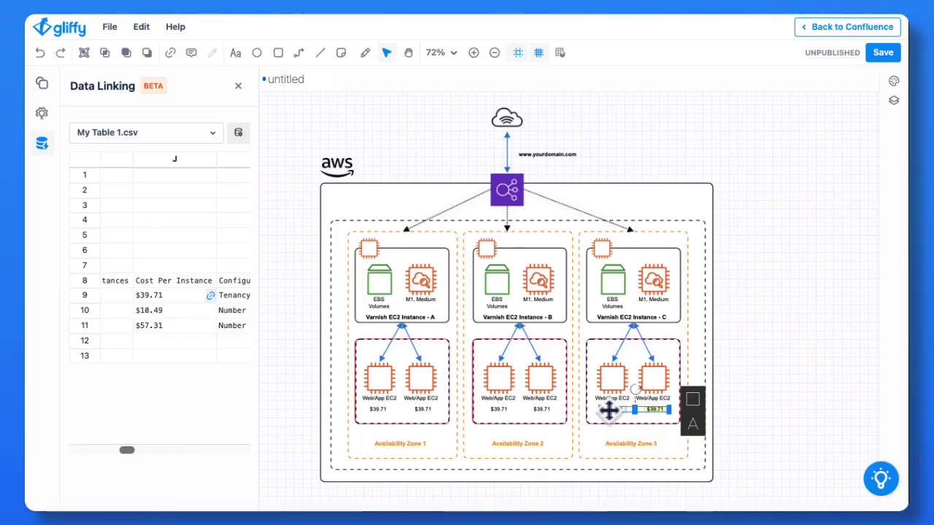
{"action": "left_click", "coordinate": [540, 411], "text": "shift"}
{"action": "left_click", "coordinate": [495, 410], "text": "shift"}
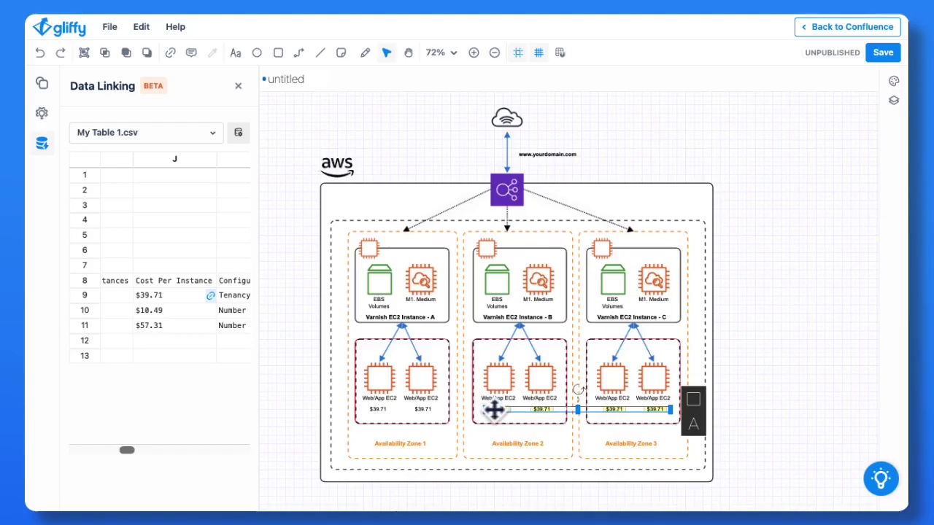
{"action": "left_click", "coordinate": [420, 410], "text": "shift"}
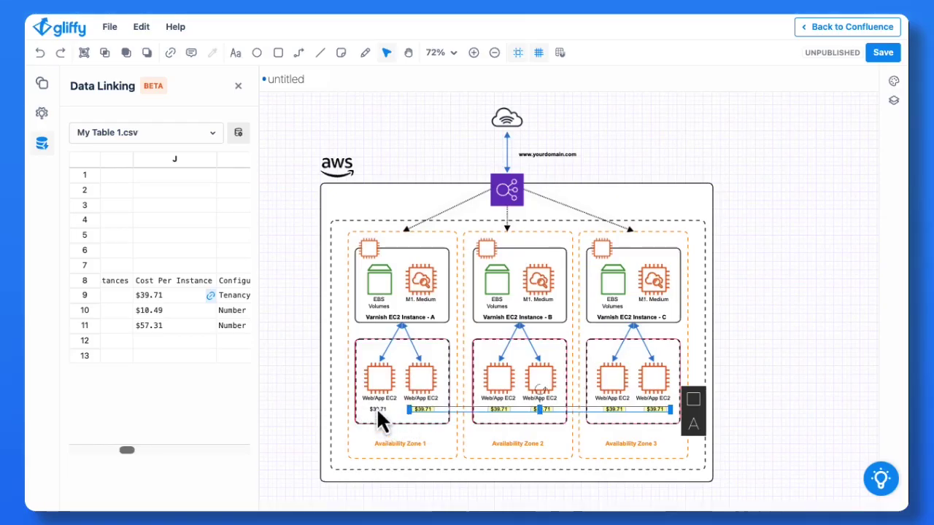
{"action": "left_click", "coordinate": [377, 409], "text": "shift"}
{"action": "left_click", "coordinate": [386, 420], "text": "shift"}
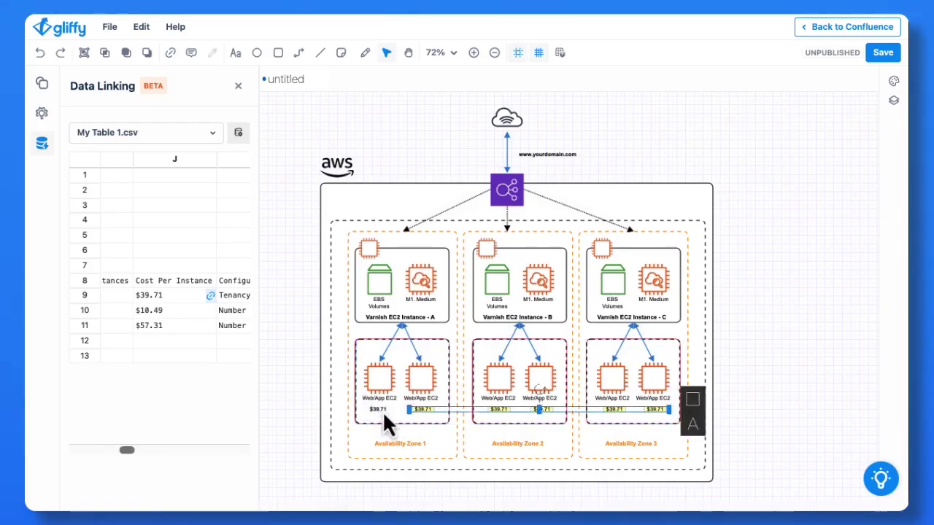
{"action": "left_click", "coordinate": [693, 425]}
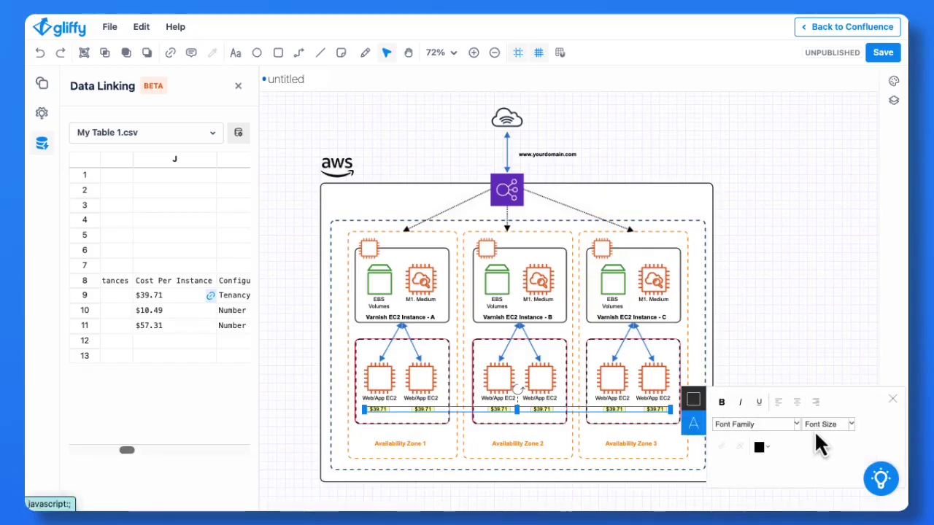
{"action": "left_click", "coordinate": [850, 426]}
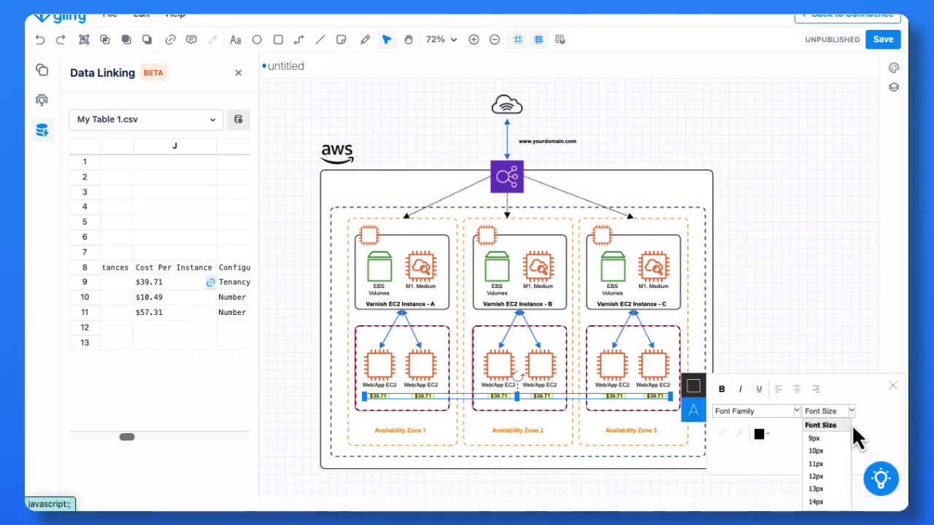
{"action": "left_click", "coordinate": [822, 505]}
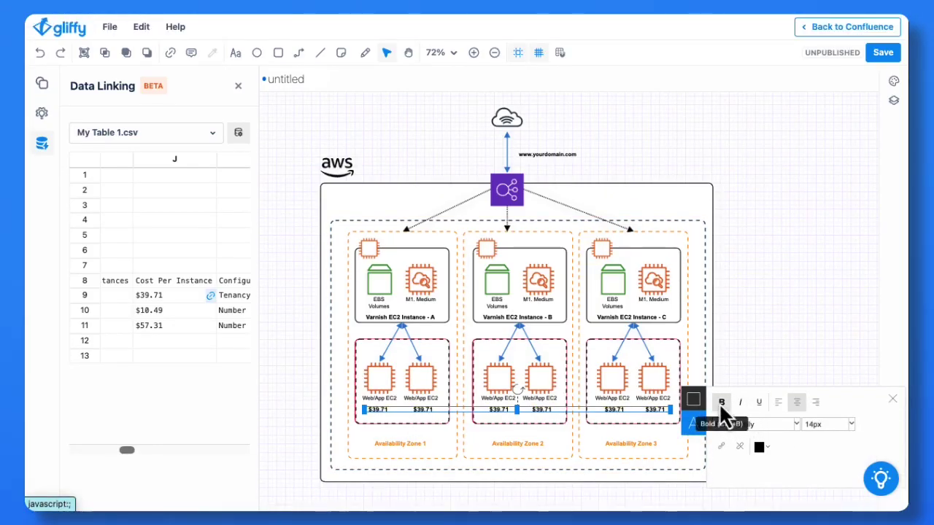
Step: Color the text of the six selected cost labels dark red and deselect them
{"action": "left_click", "coordinate": [762, 446]}
{"action": "left_click", "coordinate": [849, 434]}
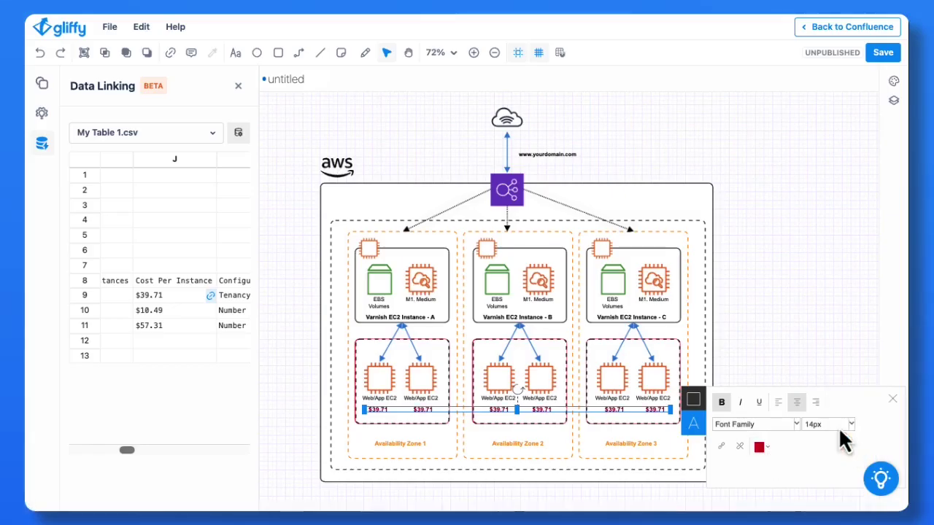
{"action": "left_click", "coordinate": [771, 327]}
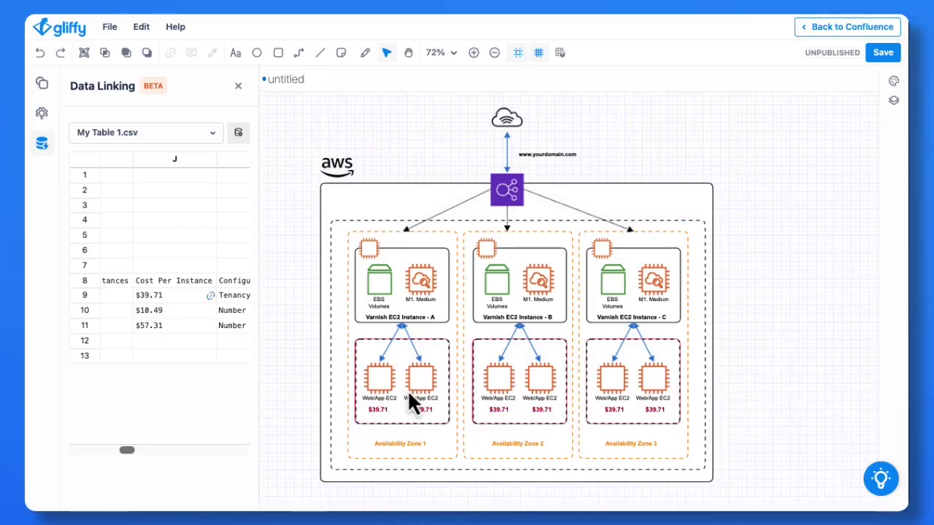
Step: Move the three green EBS Volumes icons in the Varnish EC2 Instance boxes up slightly to make room beneath their labels
{"action": "left_click", "coordinate": [383, 281]}
{"action": "left_click", "coordinate": [496, 285], "text": "shift"}
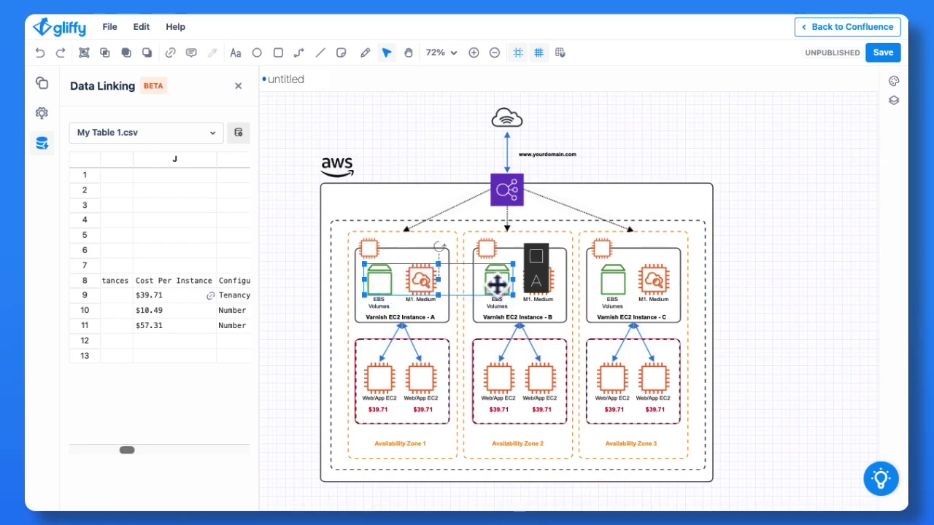
{"action": "left_click", "coordinate": [617, 295], "text": "shift"}
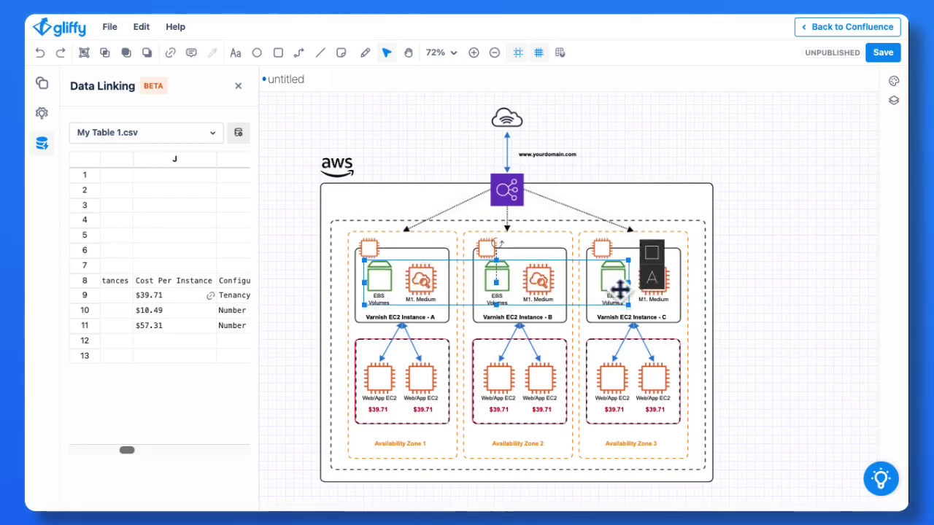
{"action": "key", "text": "Up"}
{"action": "key", "text": "Up"}
{"action": "key", "text": "Up"}
{"action": "key", "text": "Up"}
{"action": "key", "text": "Up"}
{"action": "key", "text": "Up"}
{"action": "key", "text": "Up"}
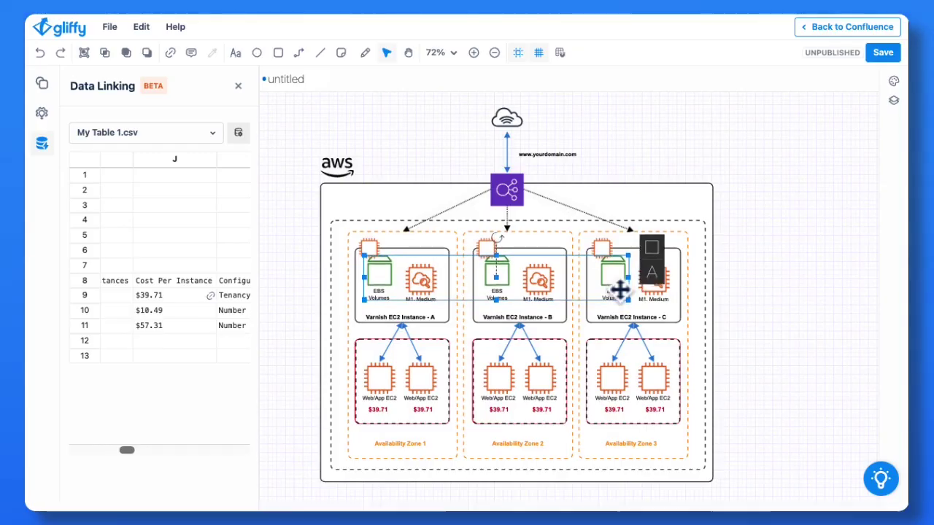
{"action": "left_click", "coordinate": [831, 297]}
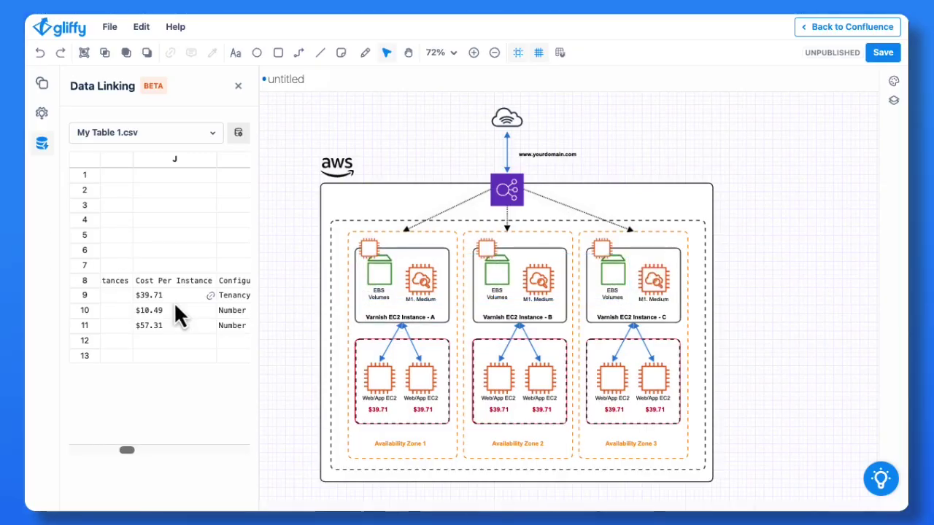
Step: Place linked copies of the $10.49 cost per instance from cell J10 beneath each of the three EBS Volumes labels
{"action": "left_click_drag", "start_coordinate": [150, 314], "coordinate": [382, 303]}
{"action": "left_click_drag", "start_coordinate": [146, 312], "coordinate": [613, 306]}
{"action": "left_click", "coordinate": [781, 306]}
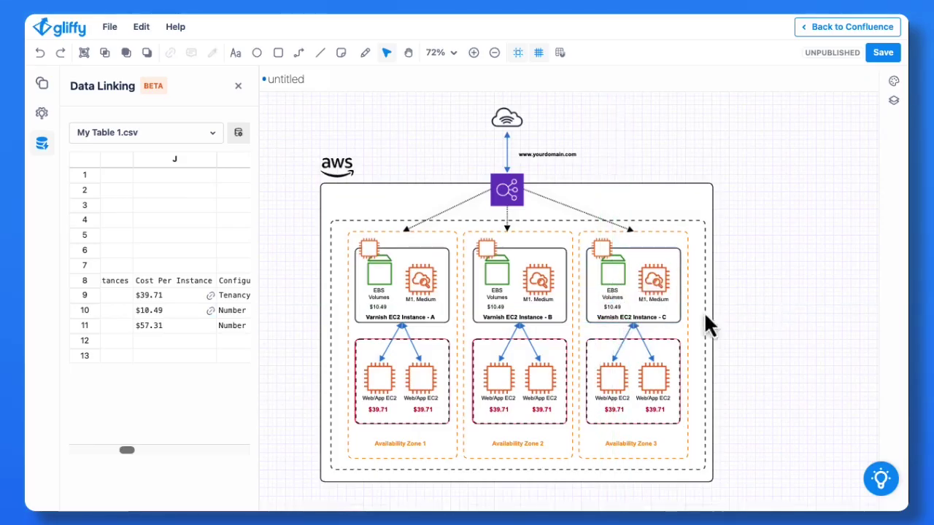
{"action": "left_click_drag", "start_coordinate": [146, 328], "coordinate": [544, 165]}
{"action": "left_click", "coordinate": [591, 167]}
{"action": "left_click", "coordinate": [550, 158]}
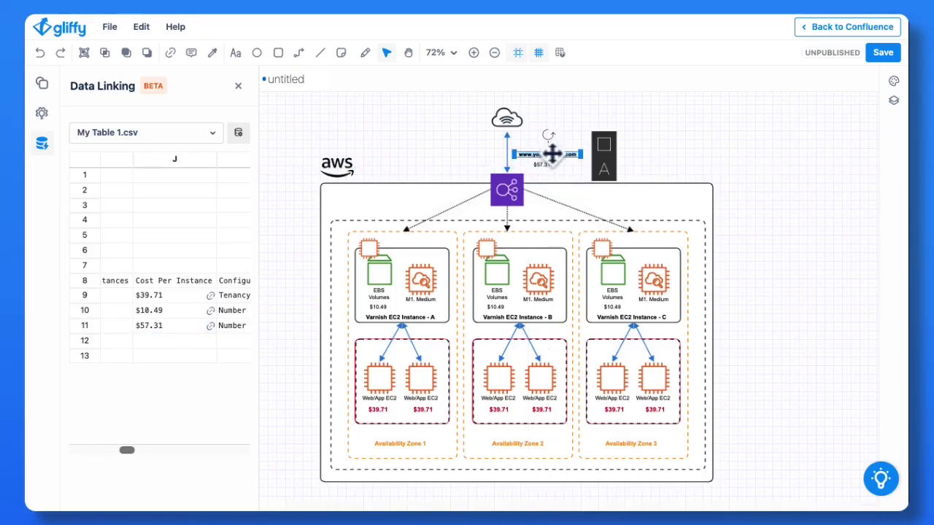
{"action": "type", "text": "Load Balancer"}
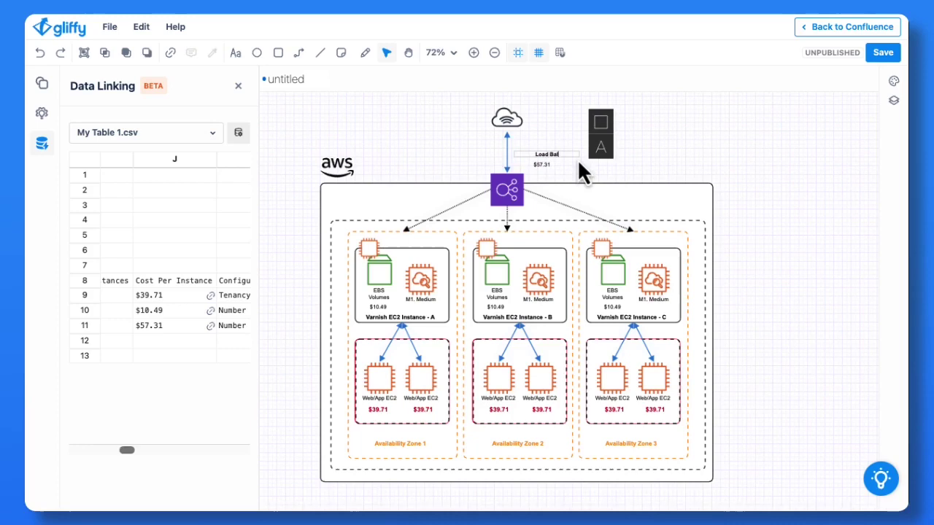
{"action": "left_click", "coordinate": [653, 166]}
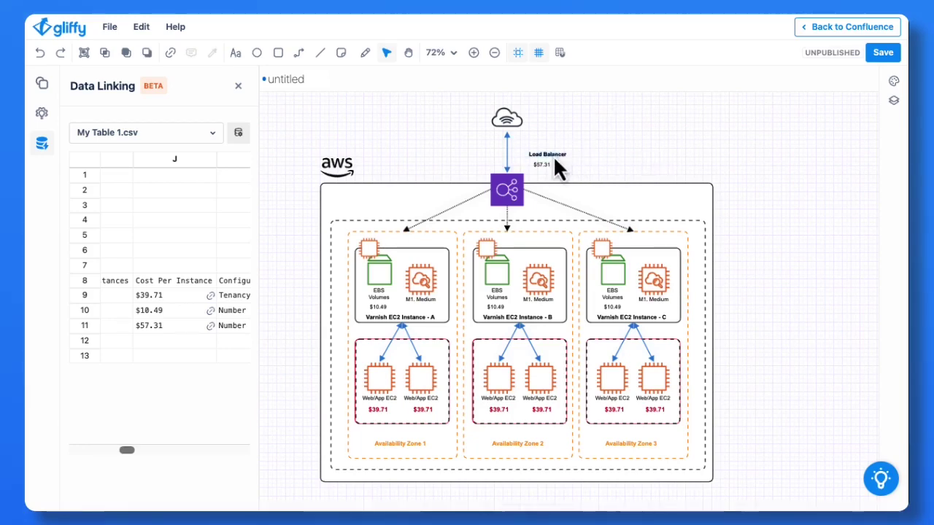
Step: Move the Load Balancer label and its linked cost down, closer together beside the purple load balancer icon
{"action": "left_click", "coordinate": [553, 157]}
{"action": "left_click_drag", "start_coordinate": [538, 167], "coordinate": [540, 178]}
{"action": "left_click", "coordinate": [633, 124]}
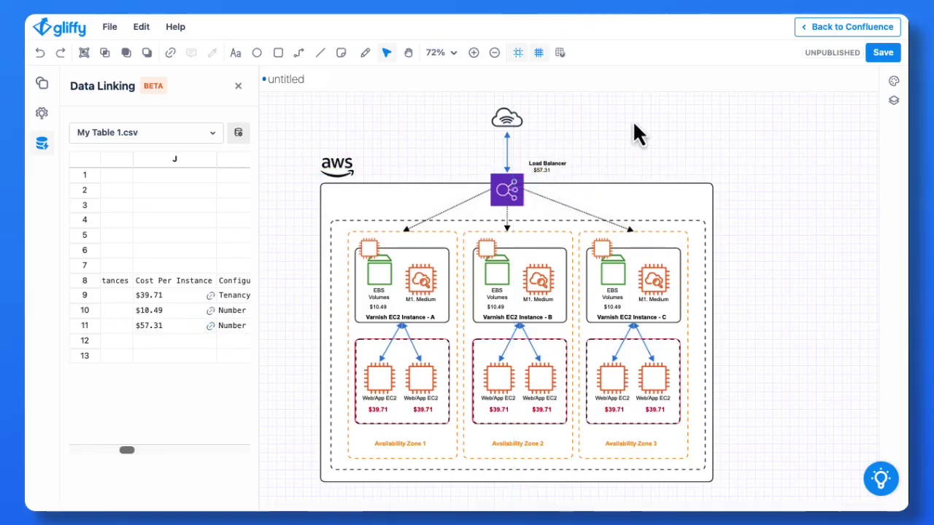
Step: Set the load balancer cost and the three EBS Volumes costs to 14px, and nudge the load balancer cost slightly down from its label
{"action": "left_click", "coordinate": [541, 175]}
{"action": "left_click", "coordinate": [378, 306], "text": "shift"}
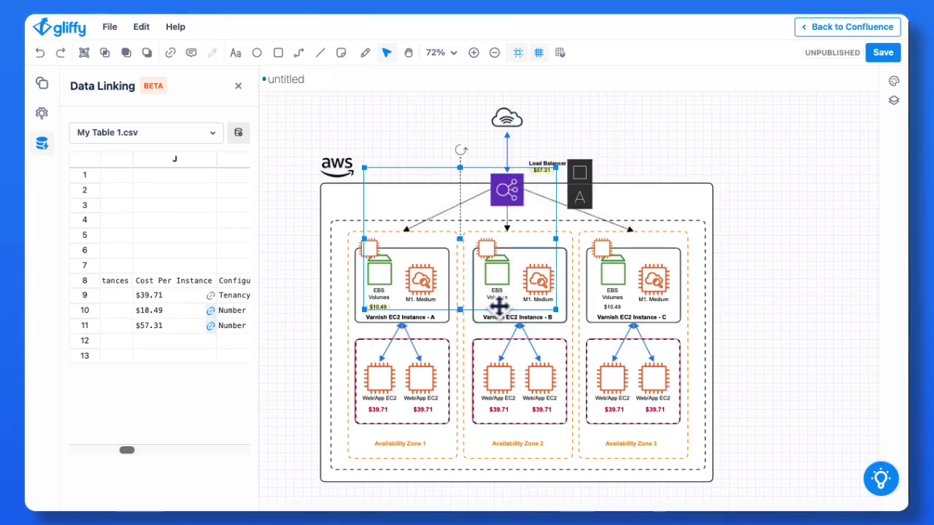
{"action": "left_click", "coordinate": [496, 307], "text": "shift"}
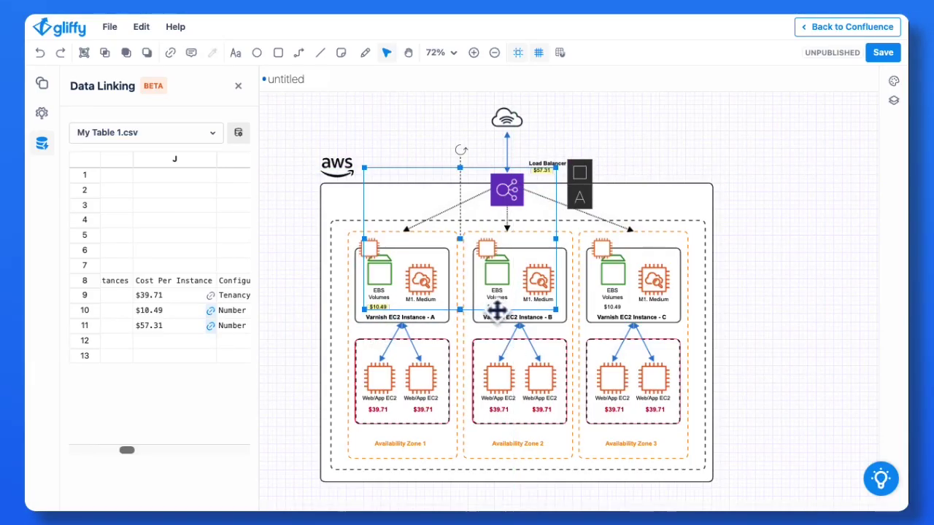
{"action": "left_click", "coordinate": [612, 307], "text": "shift"}
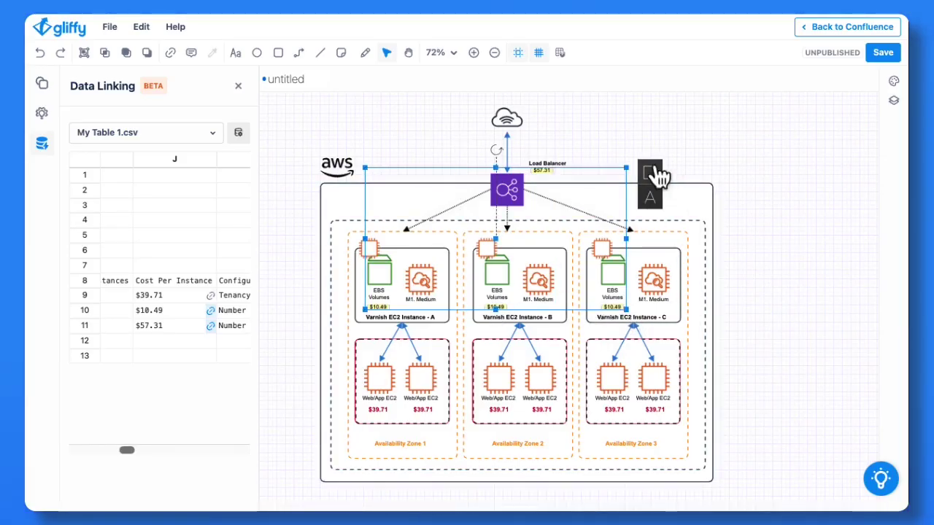
{"action": "left_click", "coordinate": [653, 199]}
{"action": "left_click", "coordinate": [718, 221]}
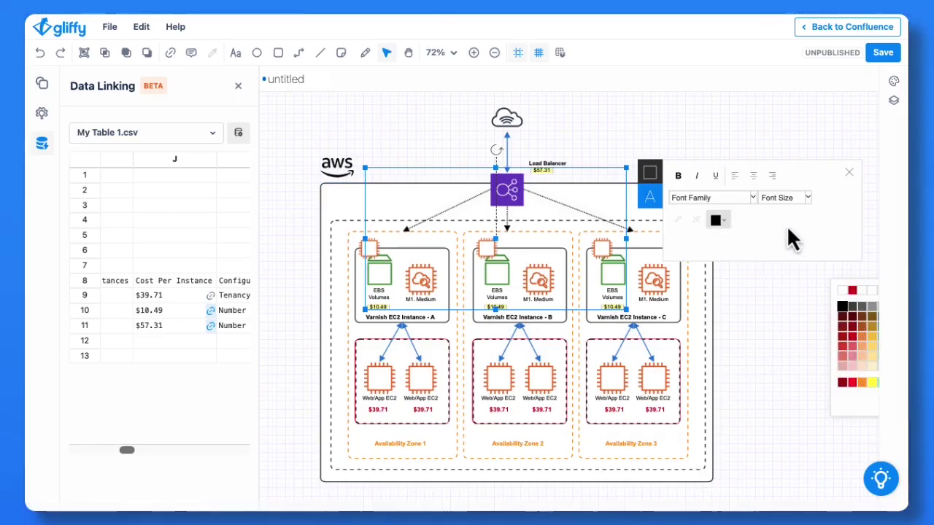
{"action": "left_click", "coordinate": [806, 196]}
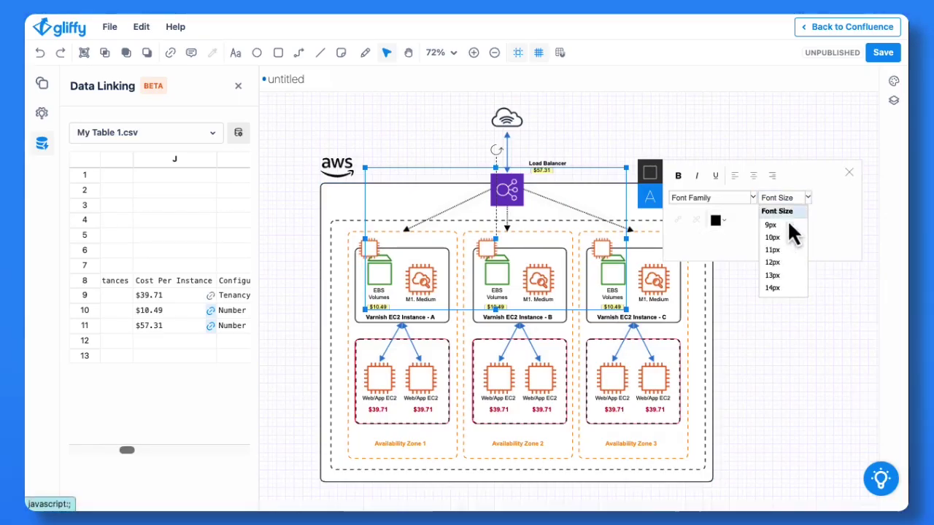
{"action": "left_click", "coordinate": [773, 288]}
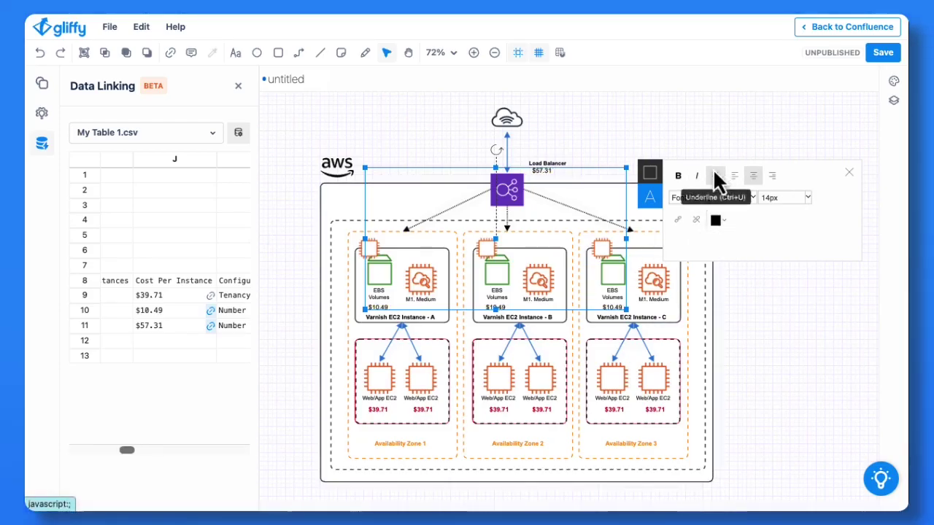
{"action": "left_click", "coordinate": [650, 125]}
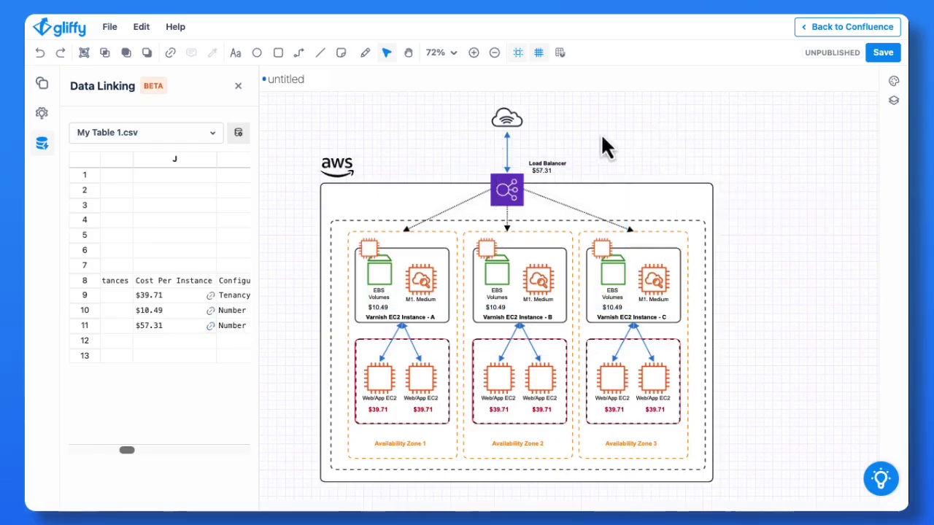
{"action": "left_click", "coordinate": [542, 172]}
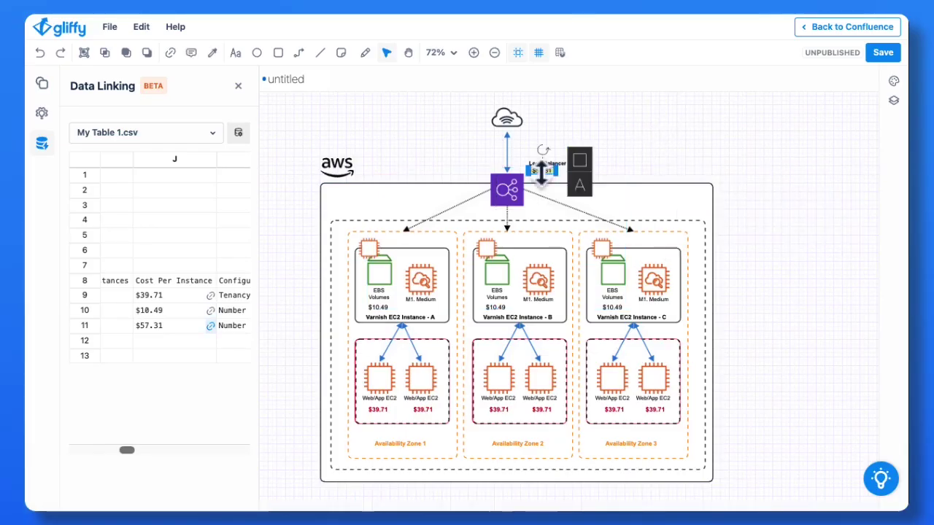
{"action": "left_click", "coordinate": [653, 138]}
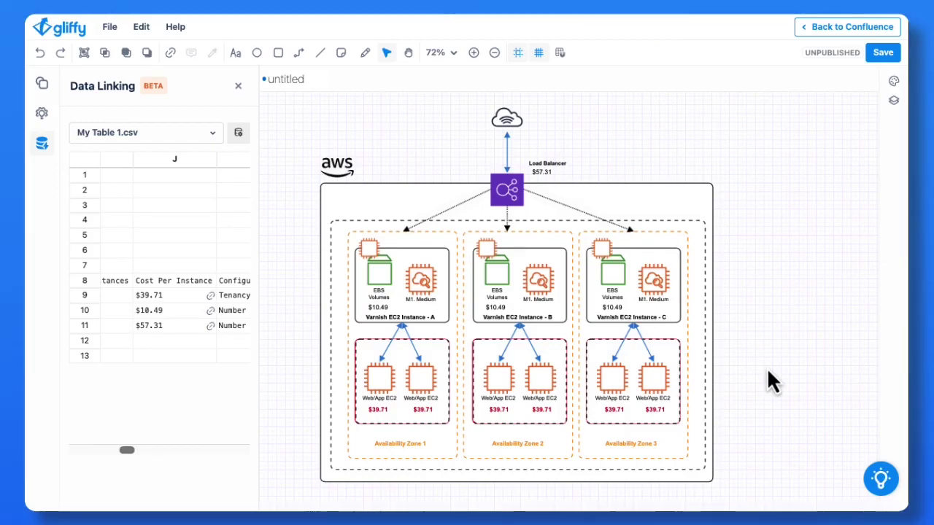
Step: Add a rectangle beside the upper part of the AWS architecture and label it "Estimated Monthly Cost"
{"action": "scroll", "coordinate": [736, 315], "scroll_direction": "right", "scroll_amount": 2}
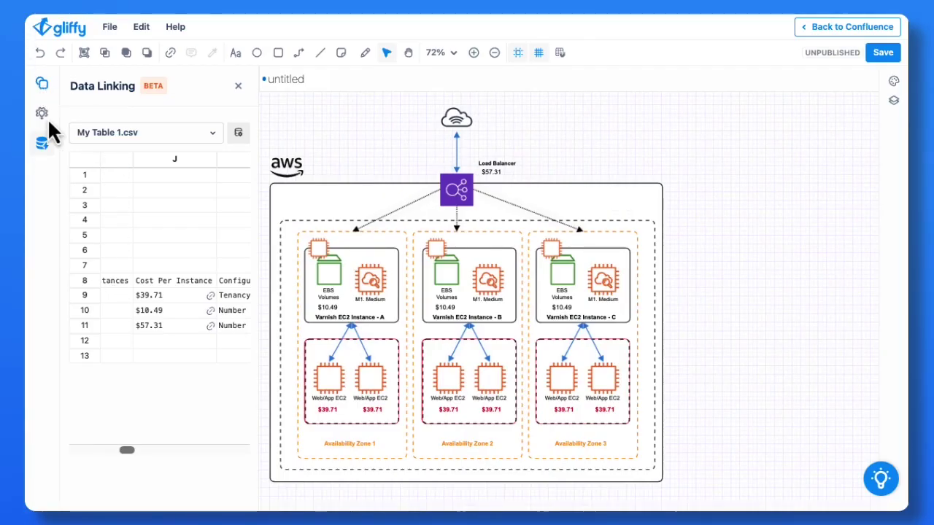
{"action": "left_click", "coordinate": [42, 85]}
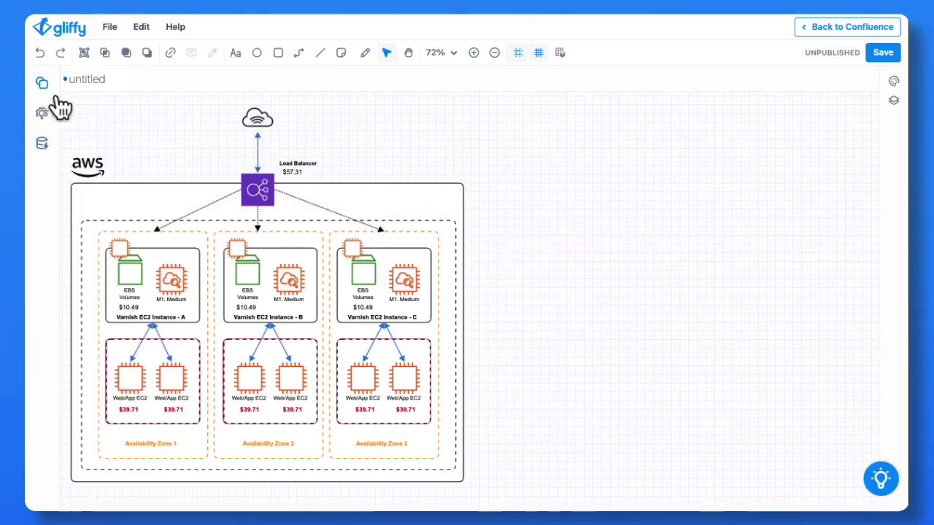
{"action": "left_click_drag", "start_coordinate": [78, 186], "coordinate": [751, 183]}
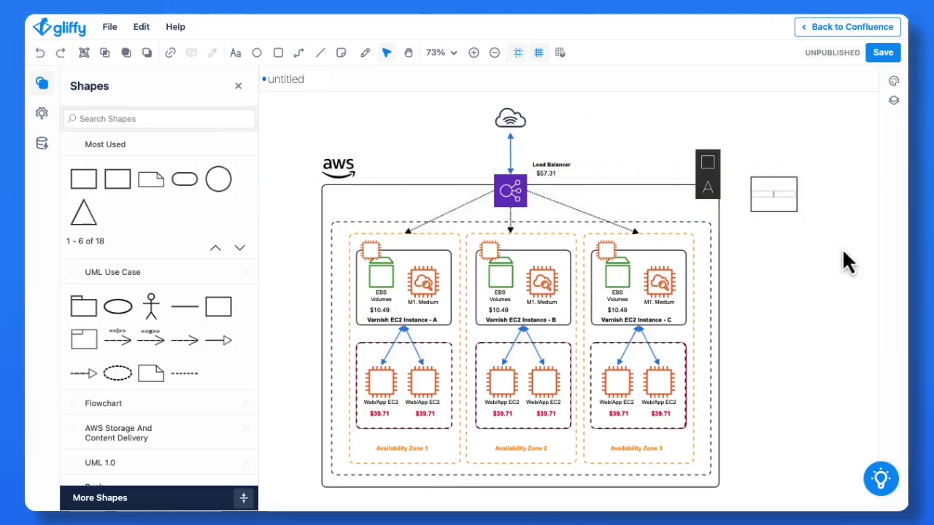
{"action": "type", "text": "Avera"}
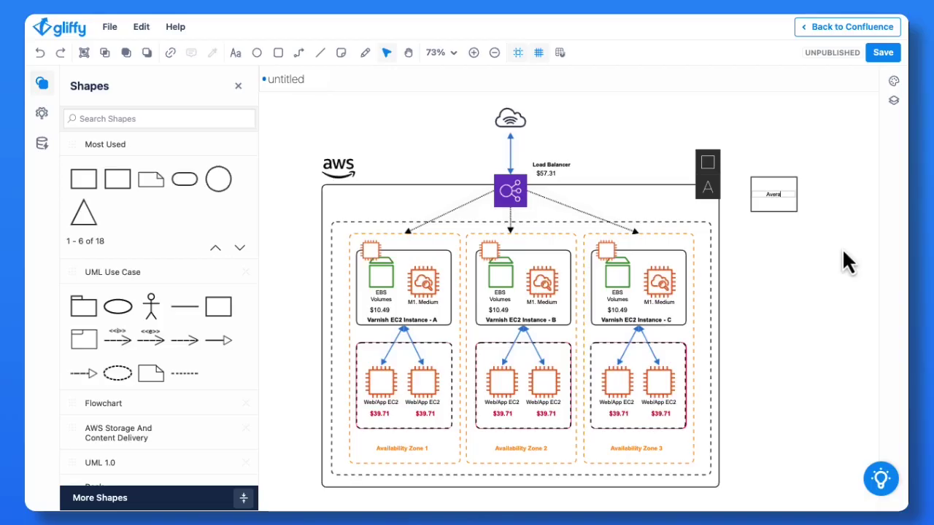
{"action": "key", "text": "BackSpace"}
{"action": "key", "text": "BackSpace"}
{"action": "key", "text": "BackSpace"}
{"action": "key", "text": "BackSpace"}
{"action": "key", "text": "BackSpace"}
{"action": "type", "text": "Estimated "}
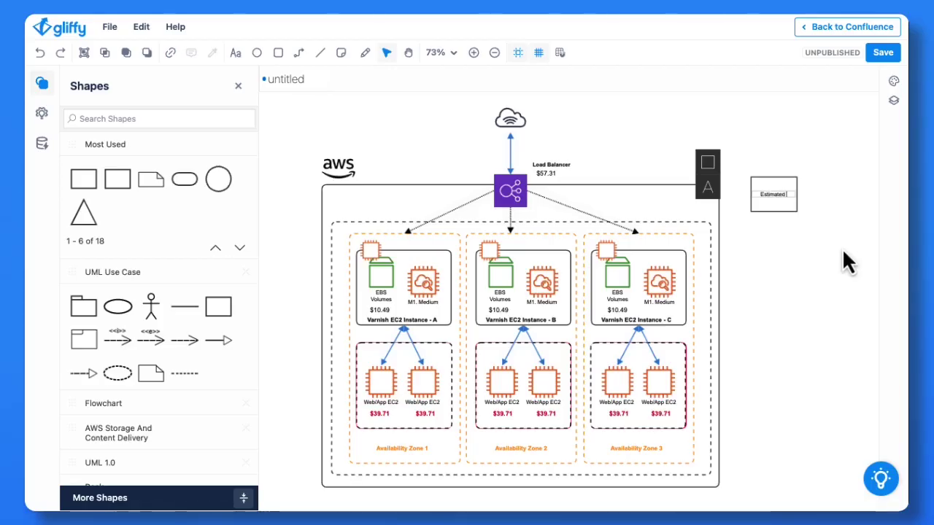
{"action": "type", "text": "Monthly Cost"}
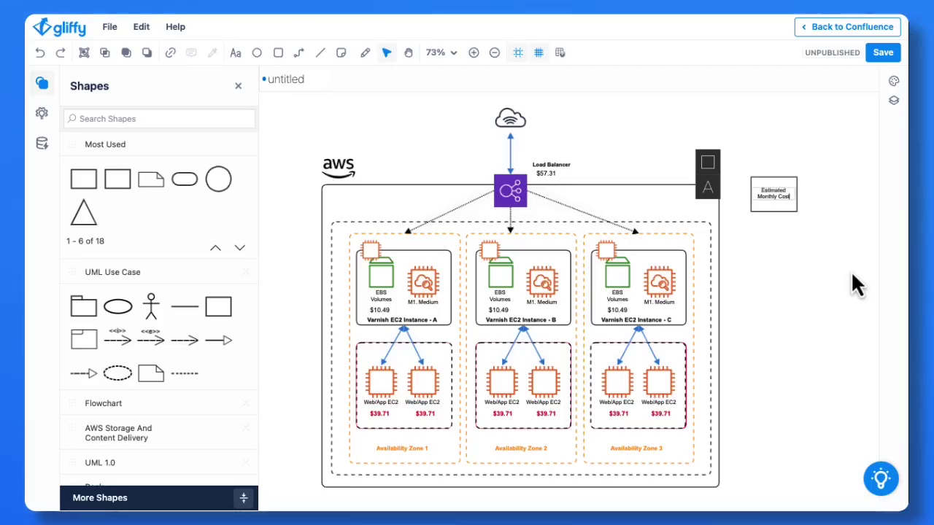
{"action": "left_click", "coordinate": [873, 275]}
Step: Widen the Estimated Monthly Cost rectangle to about 338 px so its text fits on one line
{"action": "scroll", "coordinate": [760, 229], "scroll_direction": "right", "scroll_amount": 4}
{"action": "left_click", "coordinate": [639, 196]}
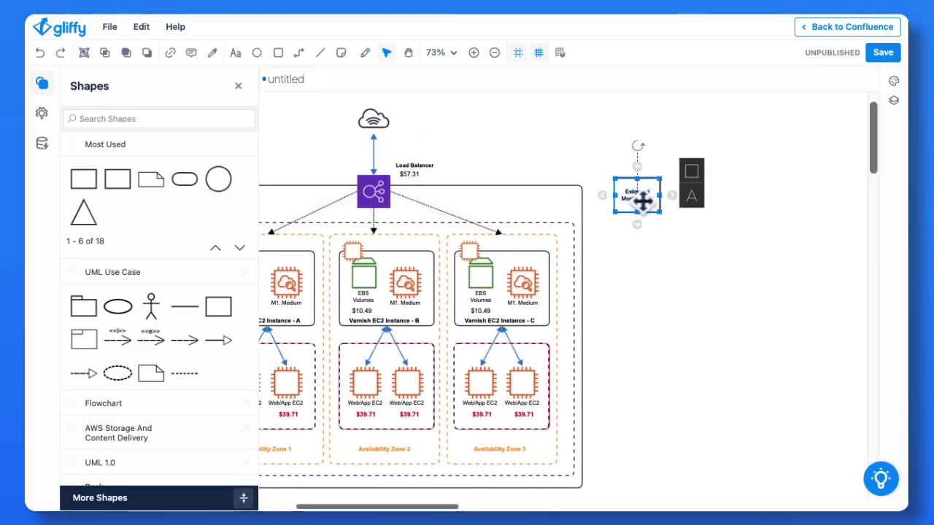
{"action": "left_click_drag", "start_coordinate": [660, 195], "coordinate": [767, 194]}
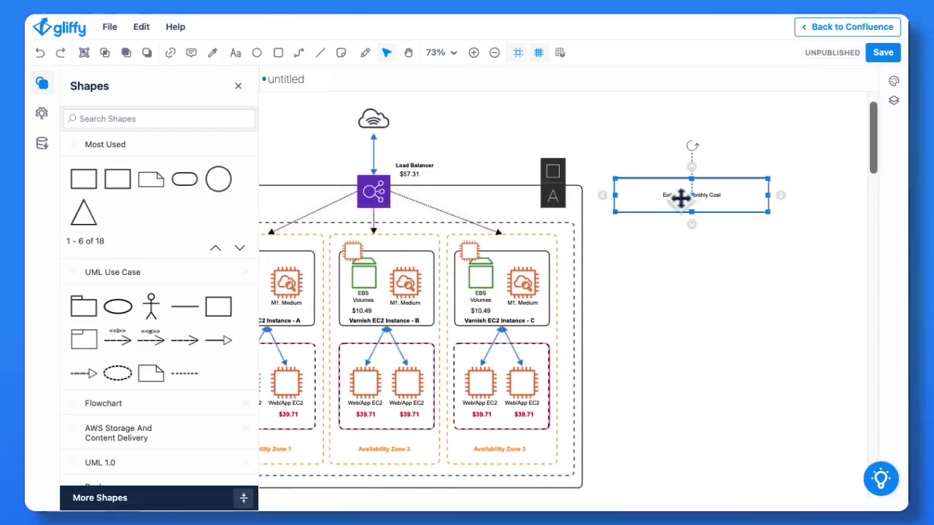
Step: Format the Estimated Monthly Cost text as 14px, left-aligned and bold, and indent it slightly from the box edge with leading space
{"action": "left_click", "coordinate": [551, 195]}
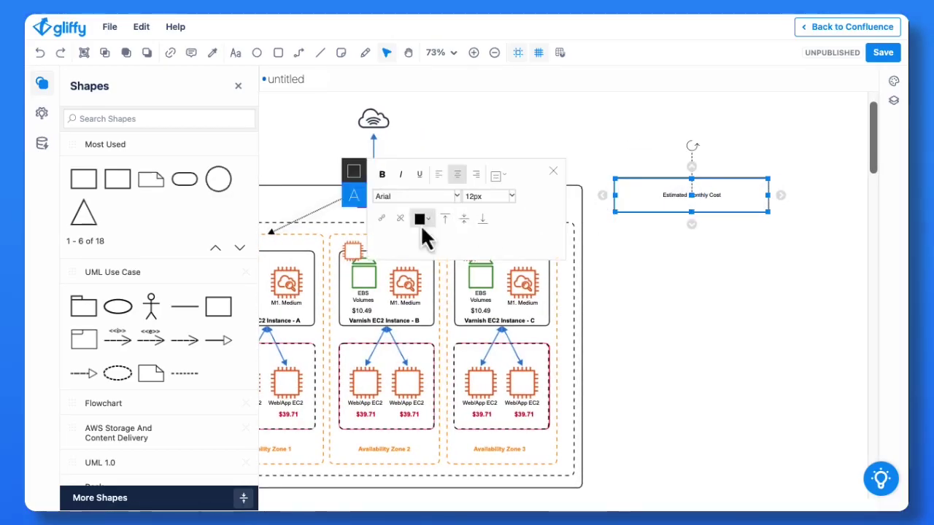
{"action": "left_click", "coordinate": [500, 197]}
{"action": "left_click", "coordinate": [478, 286]}
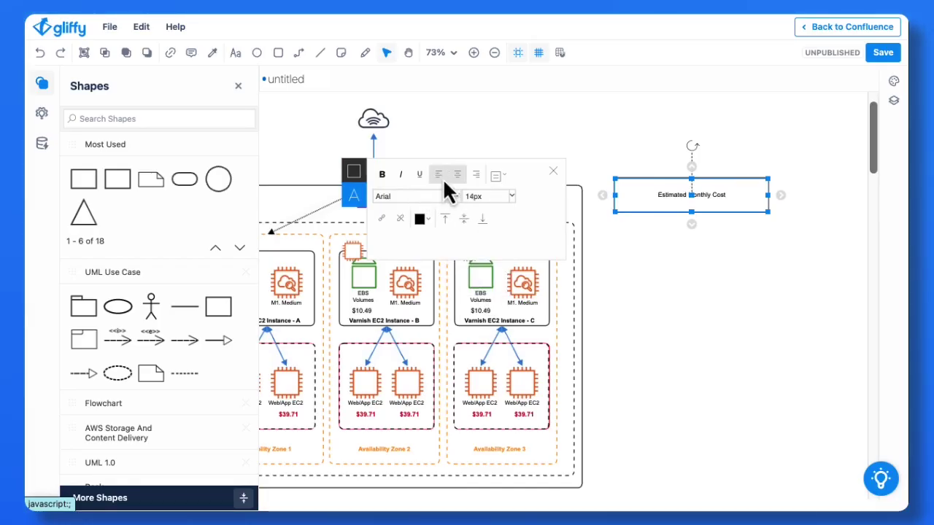
{"action": "left_click", "coordinate": [442, 178]}
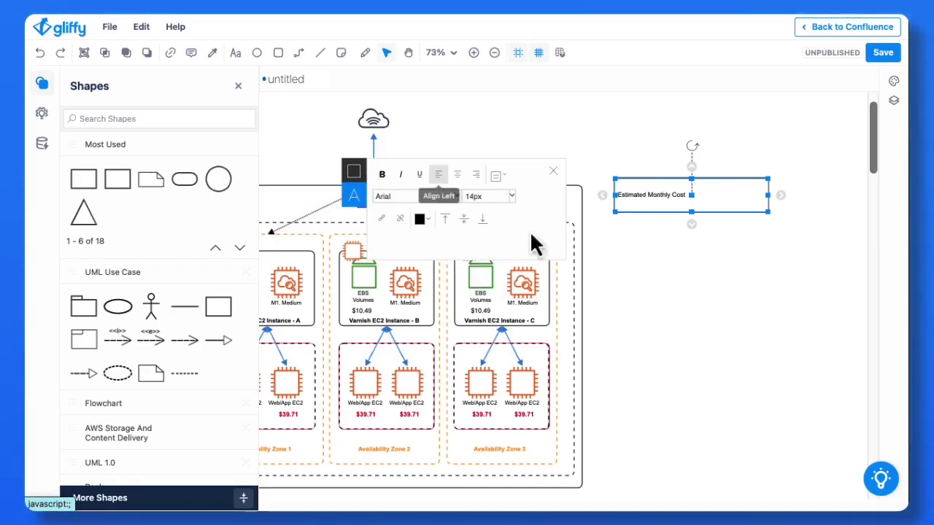
{"action": "left_click", "coordinate": [380, 175]}
{"action": "double_click", "coordinate": [640, 194]}
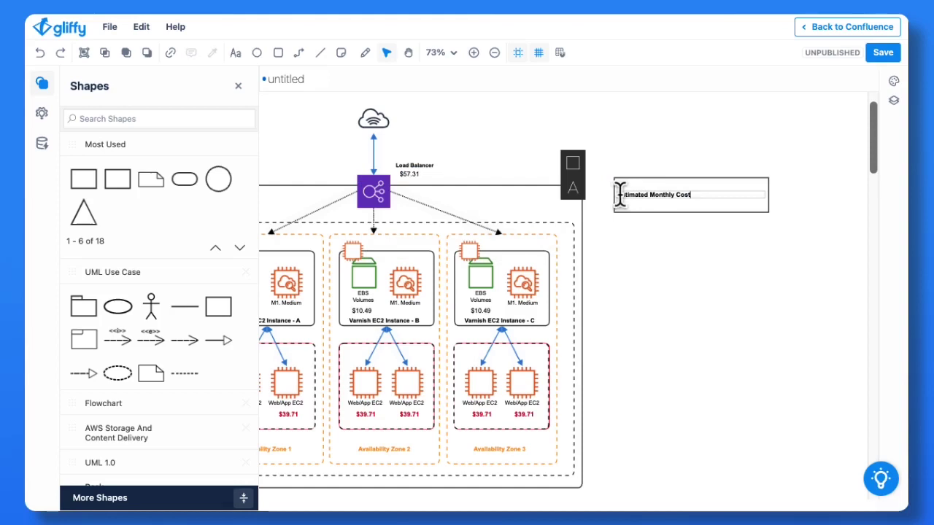
{"action": "type", "text": "E"}
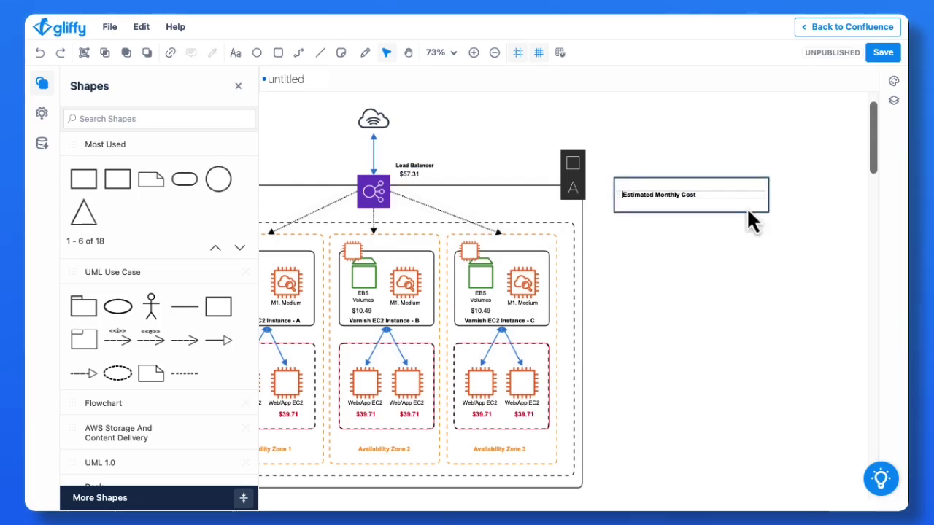
Step: Remove the border from the Estimated Monthly Cost rectangle and fill it with light peach
{"action": "left_click", "coordinate": [731, 188]}
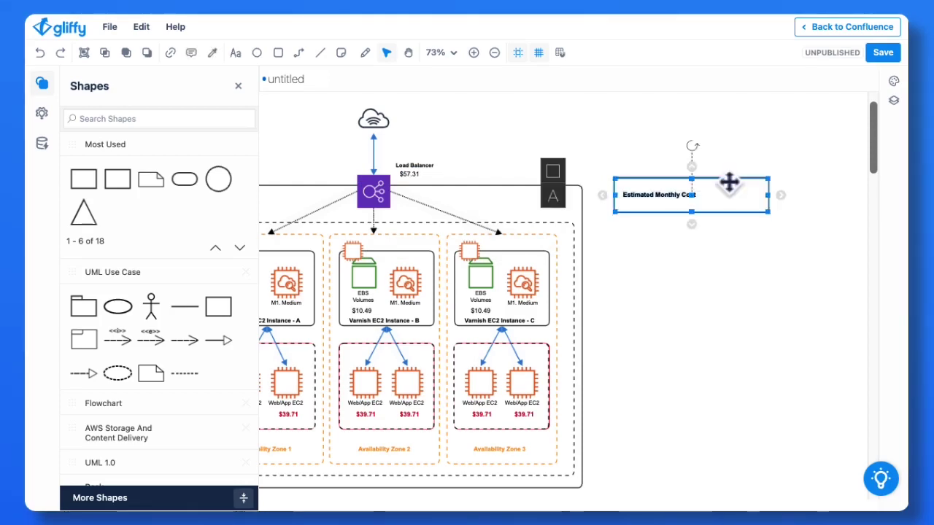
{"action": "left_click", "coordinate": [562, 168]}
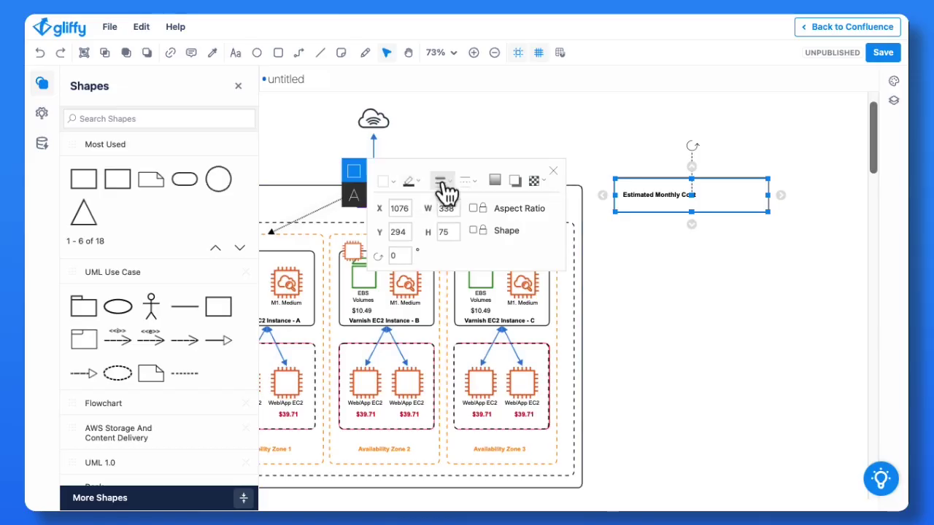
{"action": "left_click", "coordinate": [441, 183]}
{"action": "left_click", "coordinate": [481, 209]}
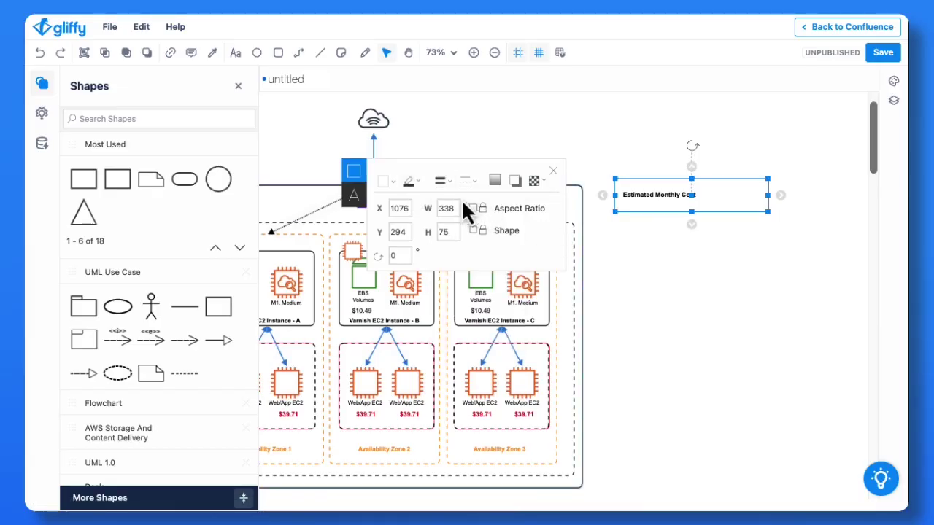
{"action": "left_click", "coordinate": [392, 184]}
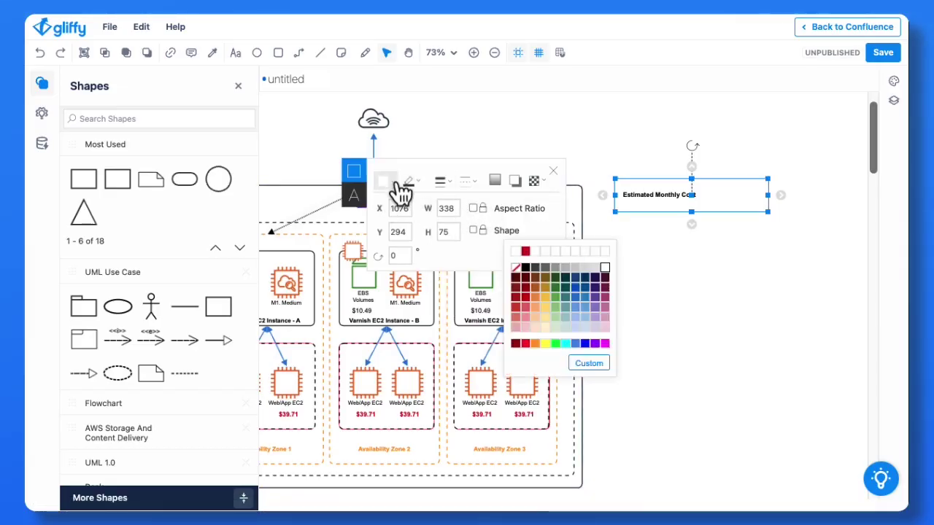
{"action": "left_click", "coordinate": [535, 328]}
{"action": "left_click", "coordinate": [689, 312]}
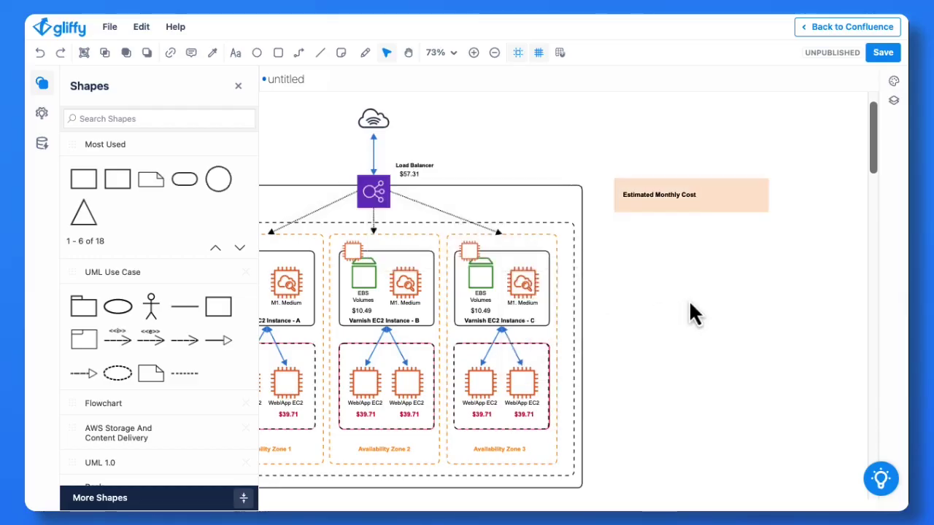
Step: Move the Estimated Monthly Cost box slightly closer to the architecture and set its text to 18px
{"action": "left_click_drag", "start_coordinate": [705, 199], "coordinate": [606, 204]}
{"action": "left_click", "coordinate": [691, 302]}
{"action": "double_click", "coordinate": [700, 201]}
{"action": "left_click", "coordinate": [563, 197]}
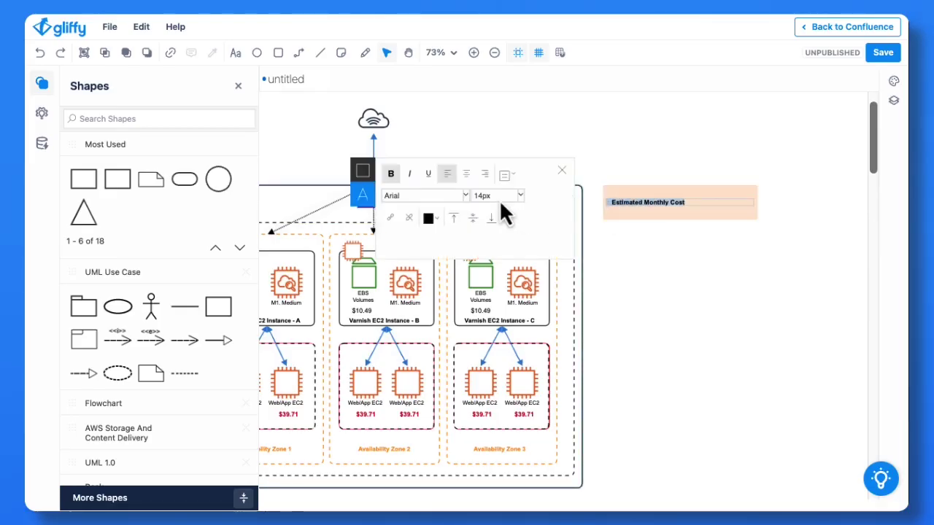
{"action": "left_click", "coordinate": [520, 196]}
{"action": "scroll", "coordinate": [489, 281], "scroll_direction": "down", "scroll_amount": 2}
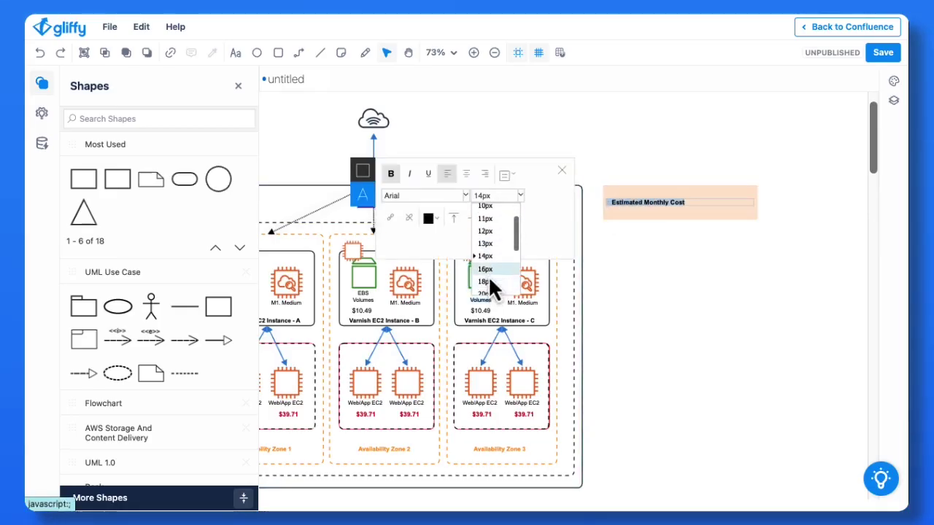
{"action": "left_click", "coordinate": [486, 278]}
{"action": "left_click", "coordinate": [661, 263]}
Step: Widen the Estimated Monthly Cost box by roughly 40 percent, extending it away from the architecture
{"action": "left_click", "coordinate": [736, 202]}
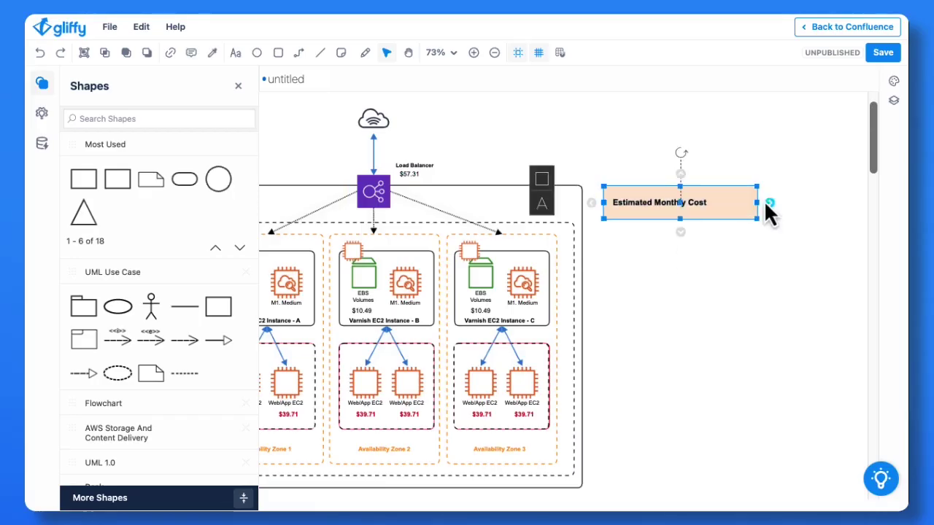
{"action": "left_click_drag", "start_coordinate": [759, 202], "coordinate": [827, 204]}
{"action": "left_click", "coordinate": [716, 334]}
Step: Duplicate the Estimated Monthly Cost box directly below the original and relabel the copy "Estimated Annual Cost"
{"action": "left_click", "coordinate": [741, 205]}
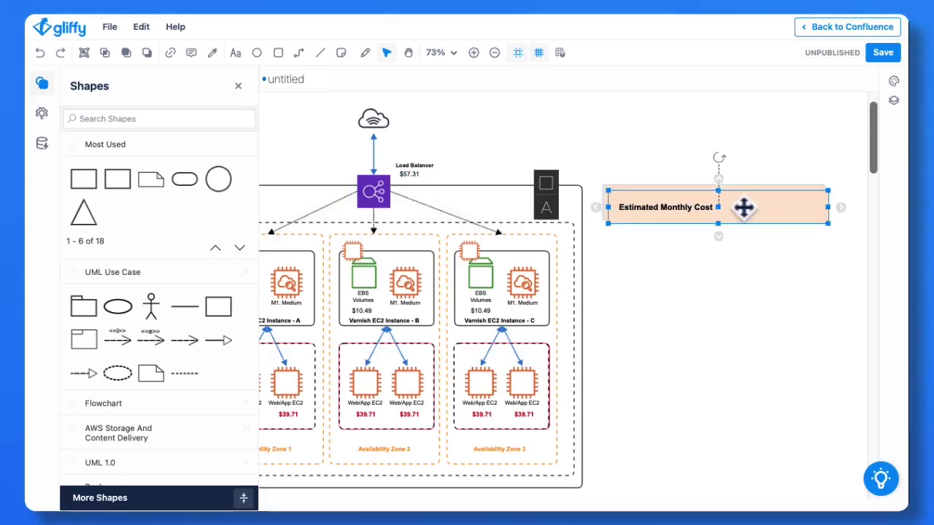
{"action": "left_click_drag", "start_coordinate": [741, 204], "coordinate": [746, 247]}
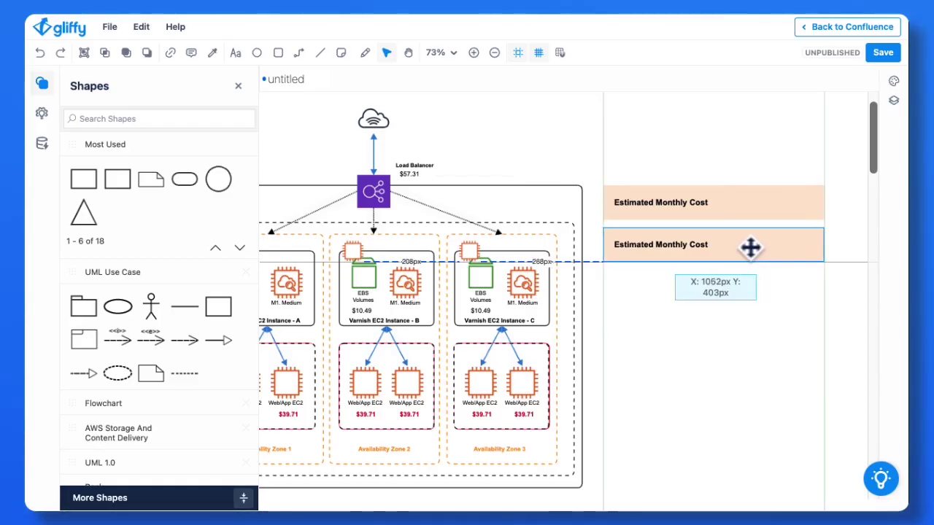
{"action": "double_click", "coordinate": [688, 245]}
{"action": "left_click_drag", "start_coordinate": [688, 245], "coordinate": [657, 244]}
{"action": "type", "text": "Annual"}
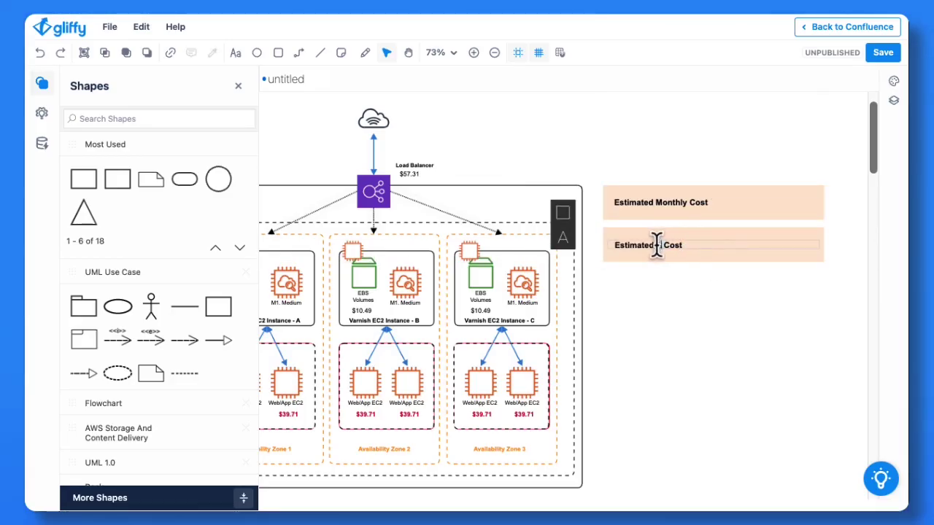
{"action": "left_click", "coordinate": [674, 306]}
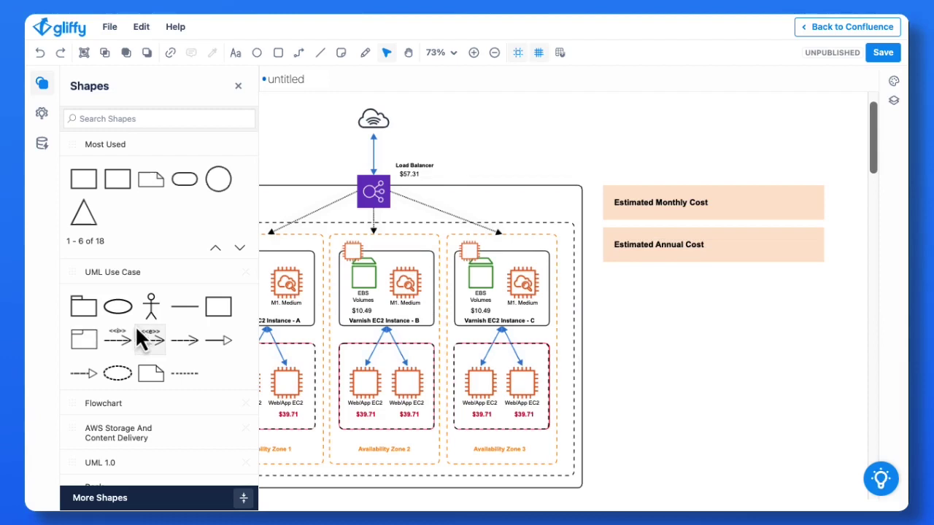
Step: Link the monthly cost from cell B3 of My Table 1.csv onto the monthly box and the 12-month total from C3 onto the annual box
{"action": "left_click", "coordinate": [42, 145]}
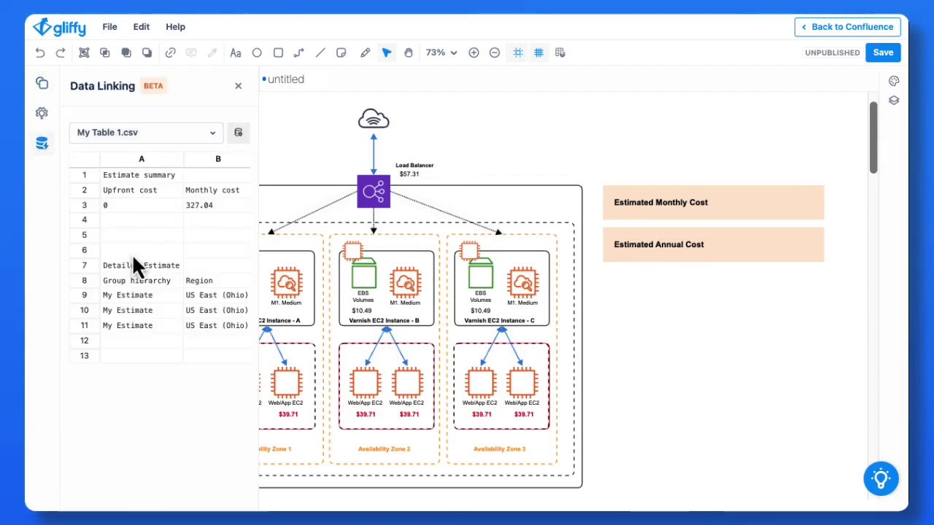
{"action": "scroll", "coordinate": [158, 211], "scroll_direction": "right", "scroll_amount": 5}
{"action": "left_click_drag", "start_coordinate": [131, 206], "coordinate": [791, 204]}
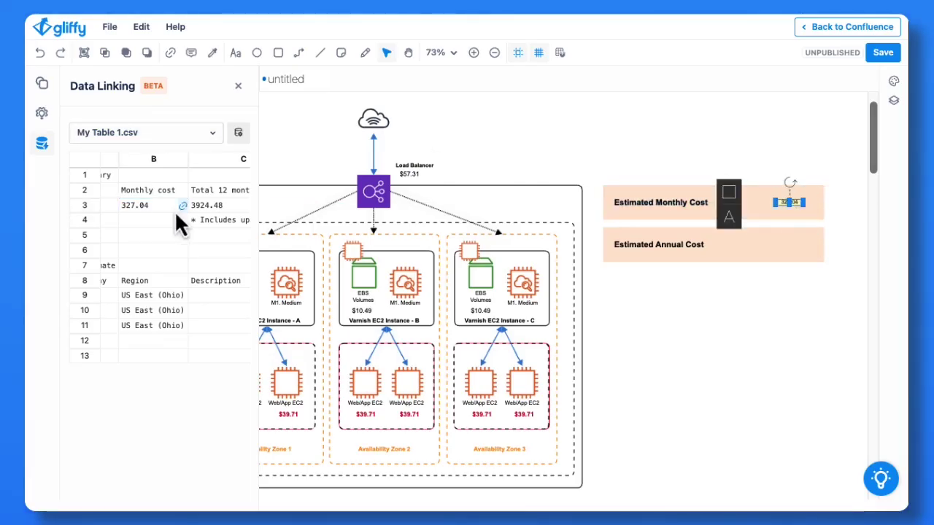
{"action": "left_click_drag", "start_coordinate": [206, 208], "coordinate": [792, 243]}
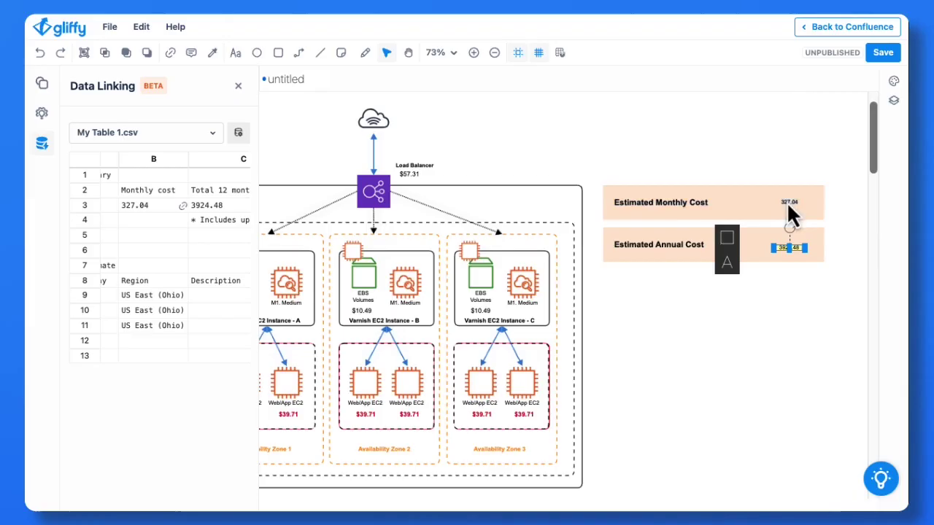
Step: Widen the text areas of both linked total costs and format them as 20px, right-aligned
{"action": "left_click", "coordinate": [791, 204], "text": "shift"}
{"action": "left_click", "coordinate": [728, 231]}
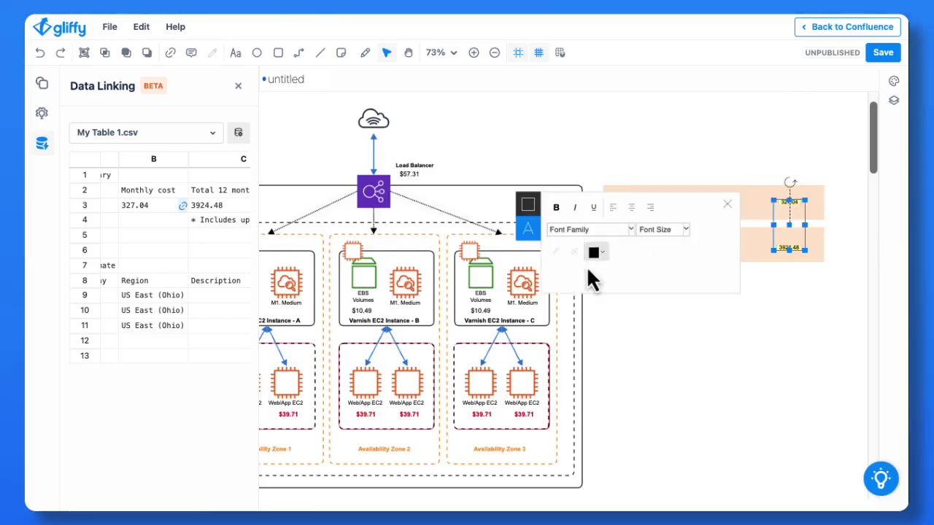
{"action": "left_click", "coordinate": [680, 229]}
{"action": "left_click", "coordinate": [647, 307]}
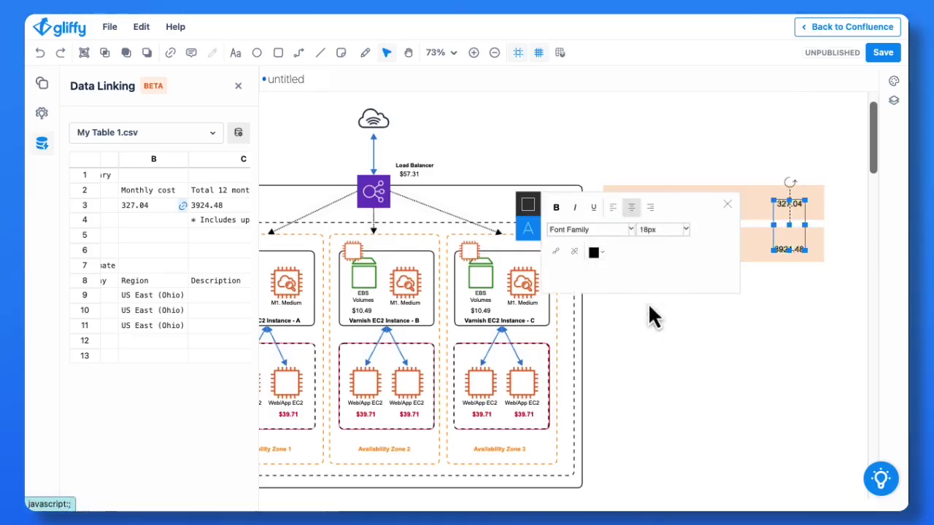
{"action": "left_click_drag", "start_coordinate": [773, 226], "coordinate": [751, 226]}
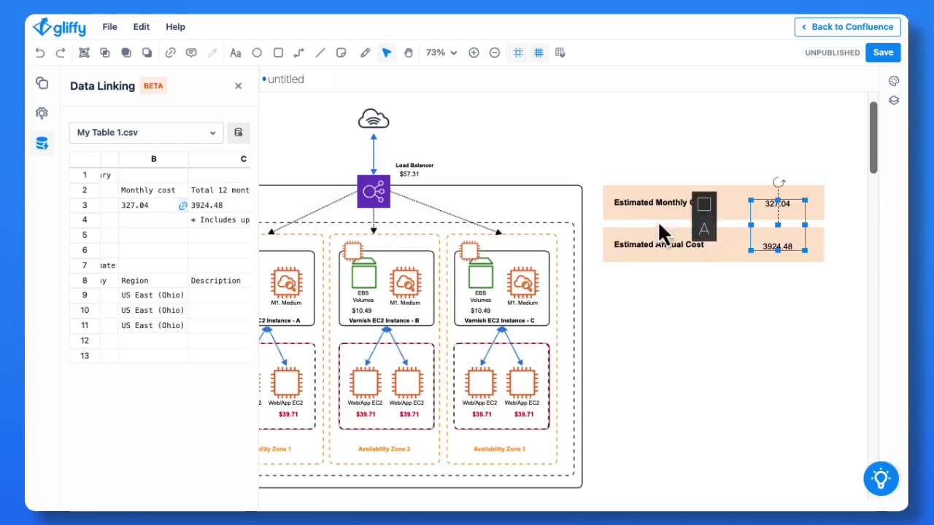
{"action": "left_click", "coordinate": [704, 234]}
{"action": "left_click", "coordinate": [660, 229]}
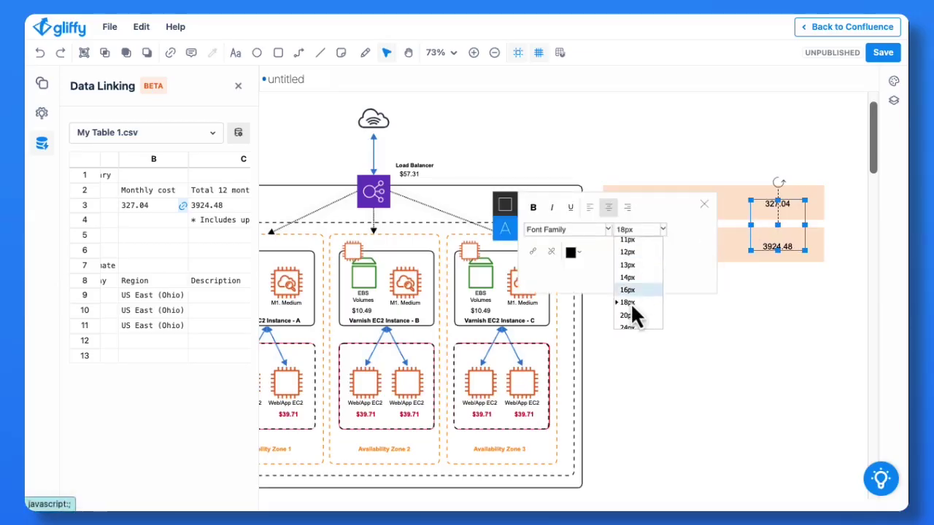
{"action": "left_click", "coordinate": [625, 319]}
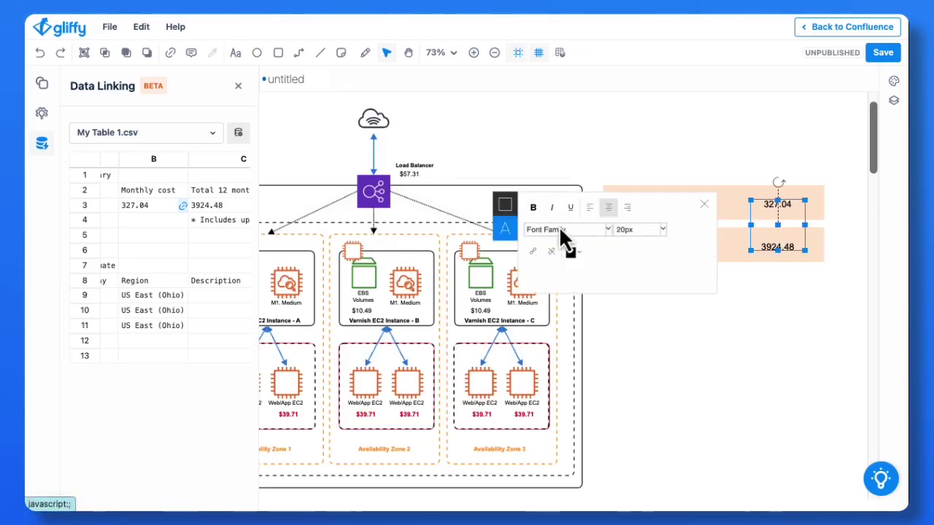
{"action": "left_click", "coordinate": [627, 207]}
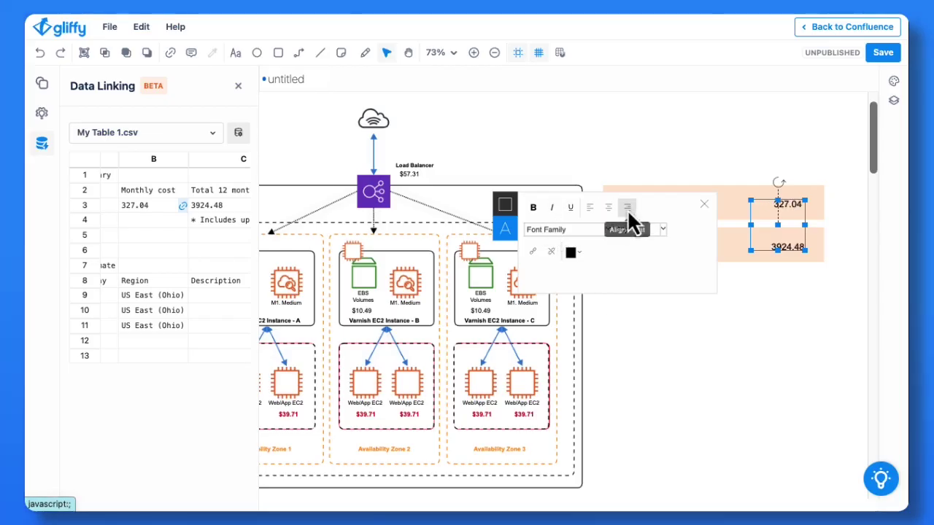
{"action": "left_click", "coordinate": [731, 327]}
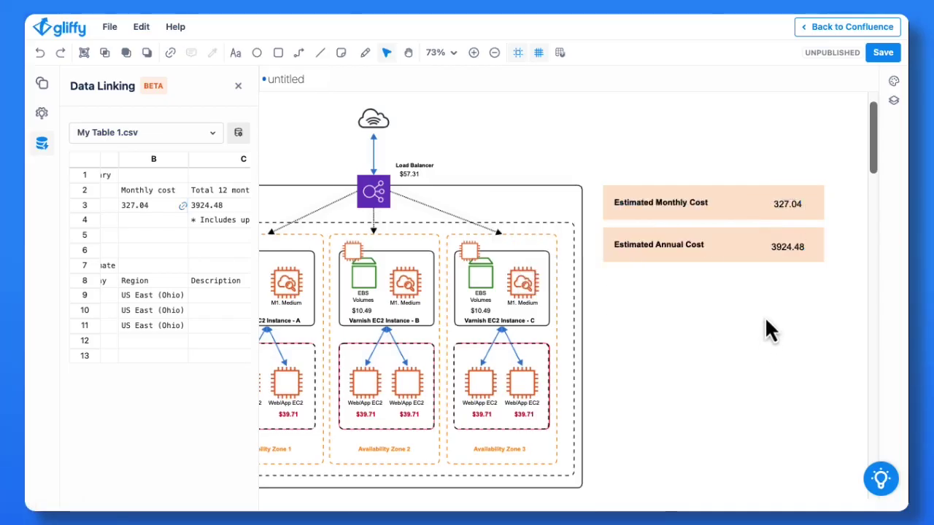
Step: Nudge the linked annual and monthly values slightly up to line up with their box labels
{"action": "left_click", "coordinate": [784, 248]}
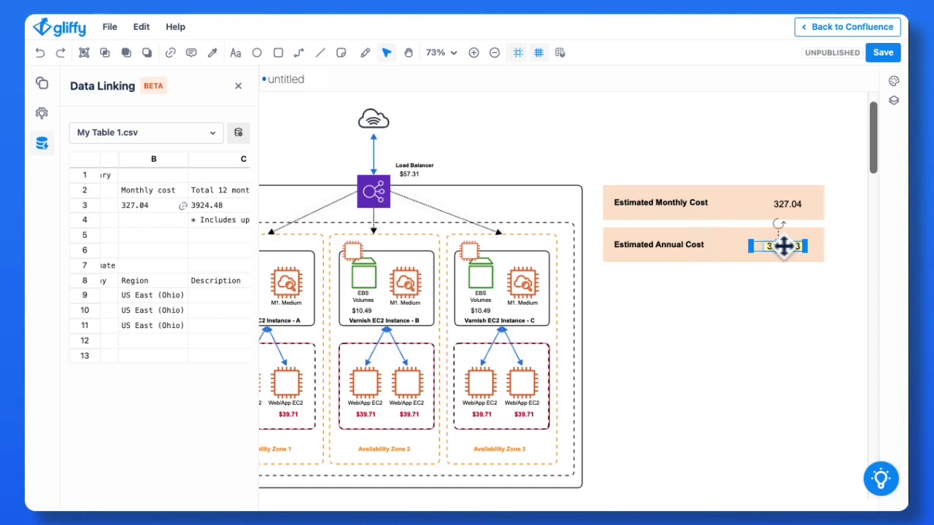
{"action": "left_click", "coordinate": [797, 206]}
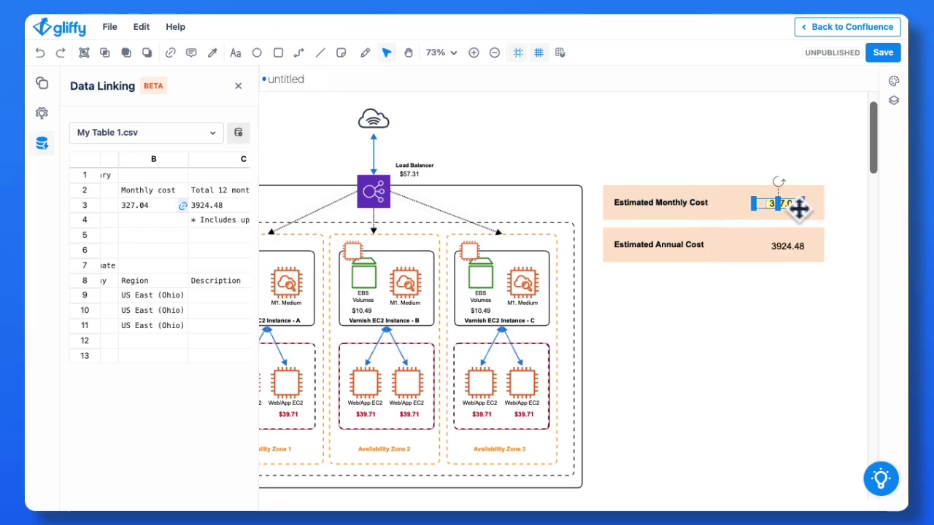
{"action": "left_click", "coordinate": [808, 322]}
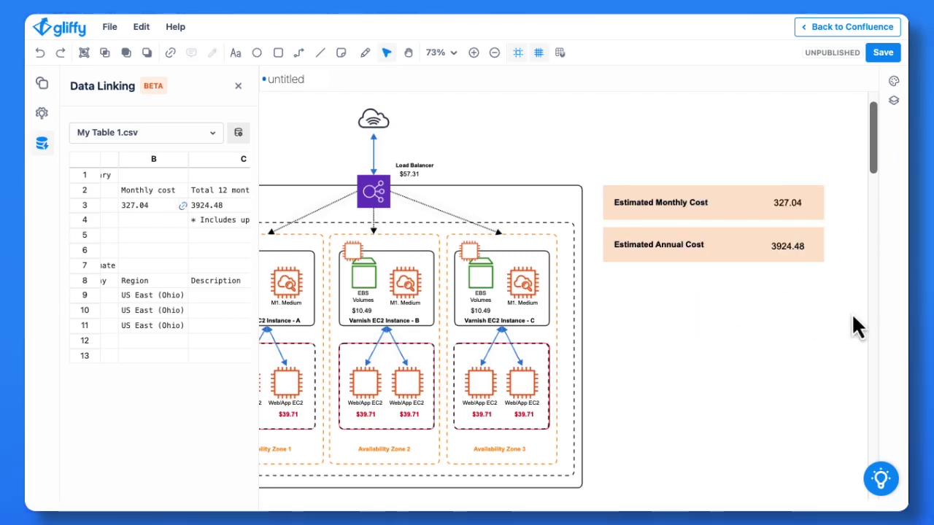
Step: Prefix the monthly cost in cell B3 and the 12-month total in cell C3 with a dollar sign
{"action": "left_click", "coordinate": [135, 207]}
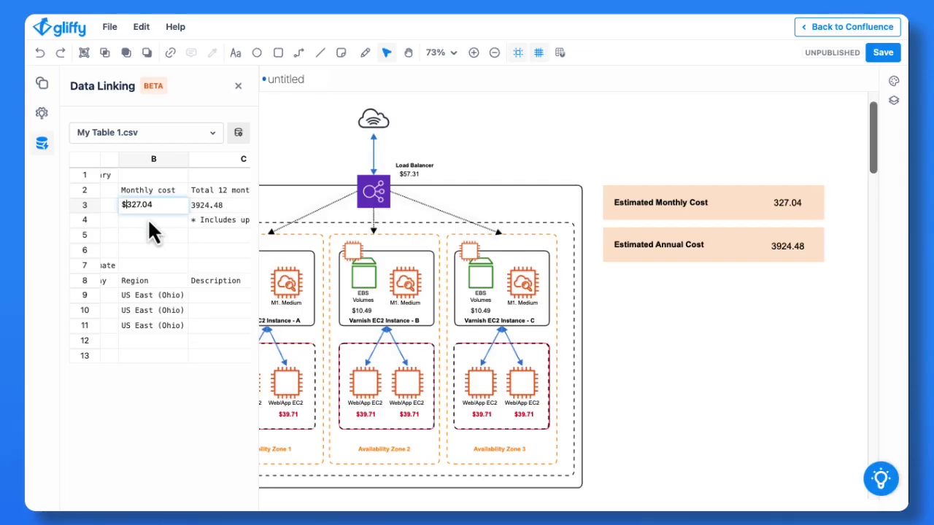
{"action": "type", "text": "$"}
{"action": "key", "text": "Return"}
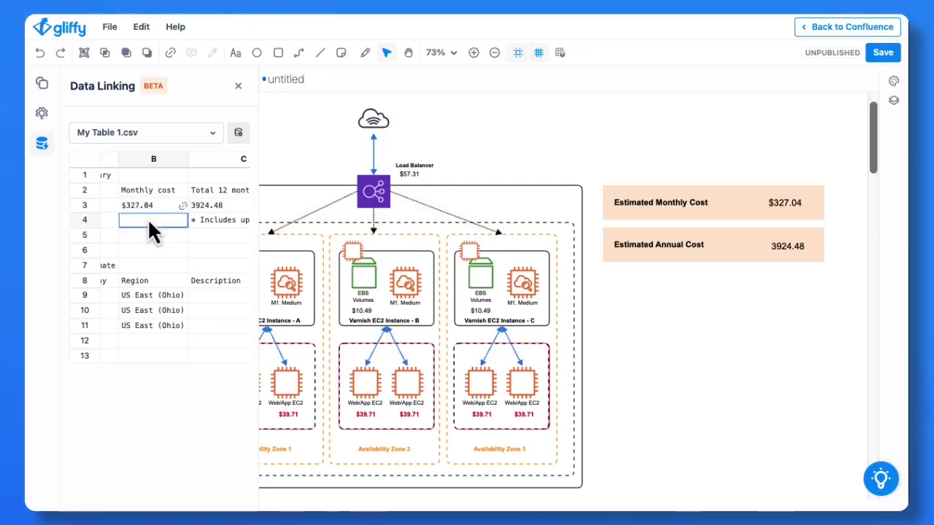
{"action": "double_click", "coordinate": [199, 205]}
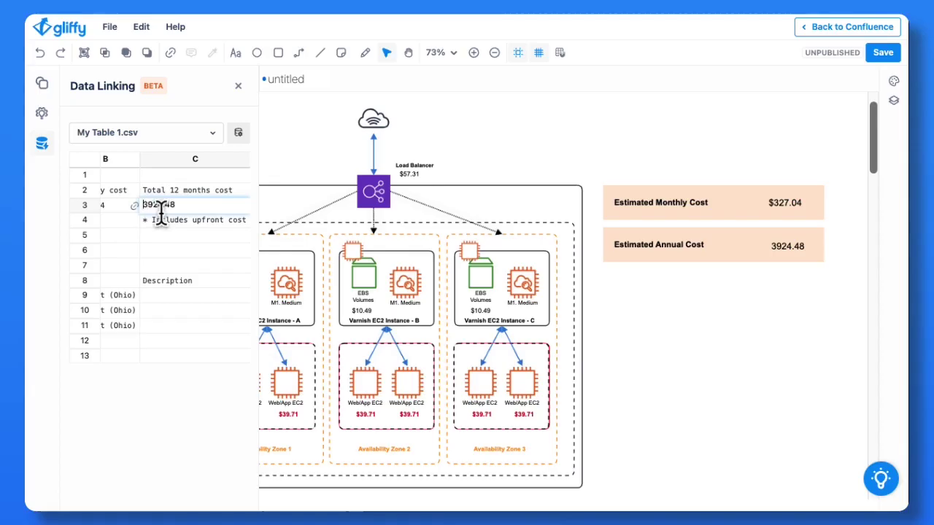
{"action": "type", "text": "$"}
{"action": "left_click", "coordinate": [193, 216]}
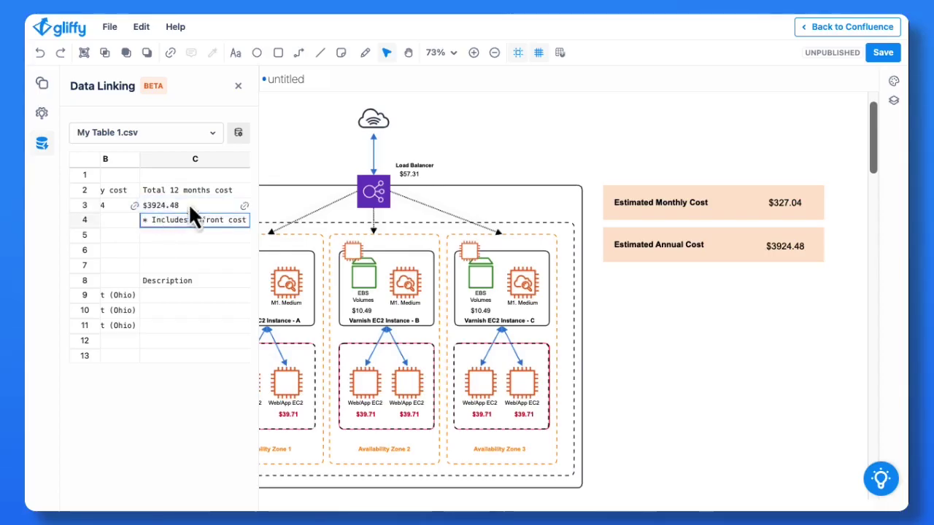
Step: Add a thousands separator to the 12-month total in cell C3 so it reads $3,924.48
{"action": "left_click", "coordinate": [152, 208]}
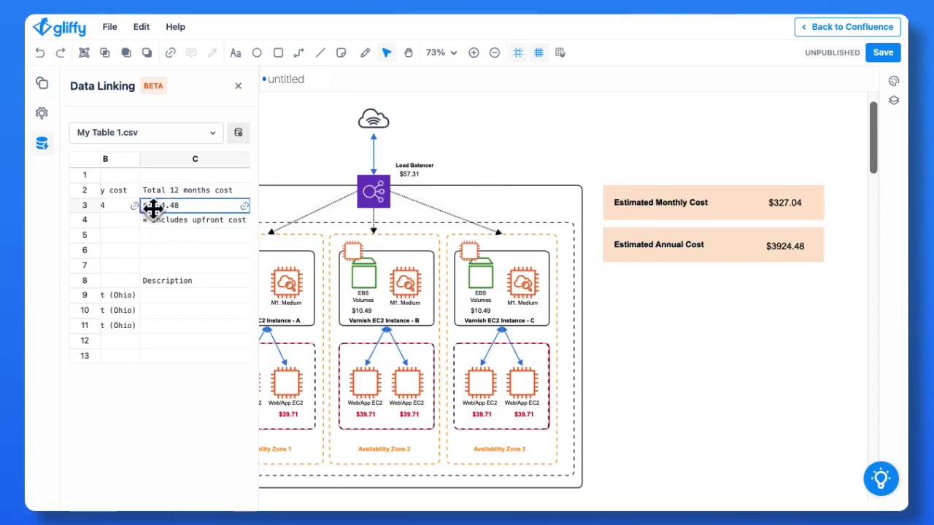
{"action": "double_click", "coordinate": [152, 208]}
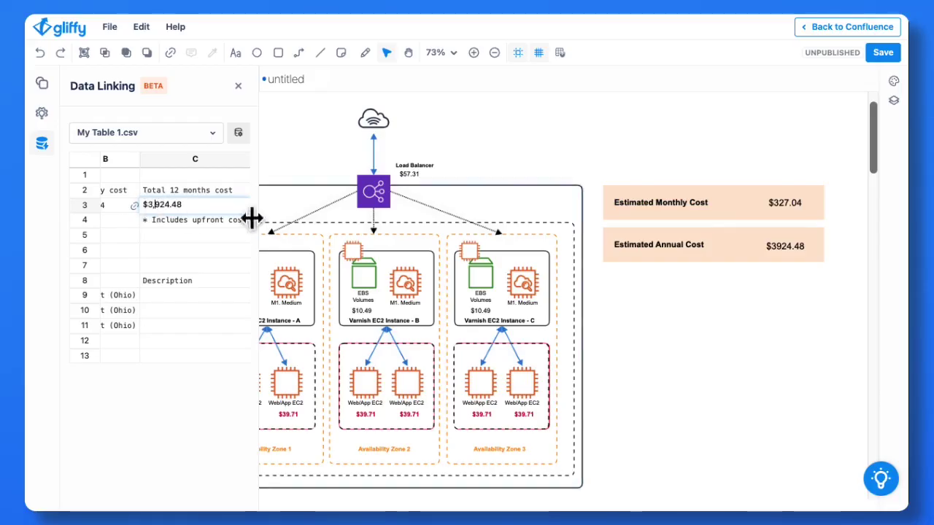
{"action": "type", "text": ","}
{"action": "left_click", "coordinate": [767, 312]}
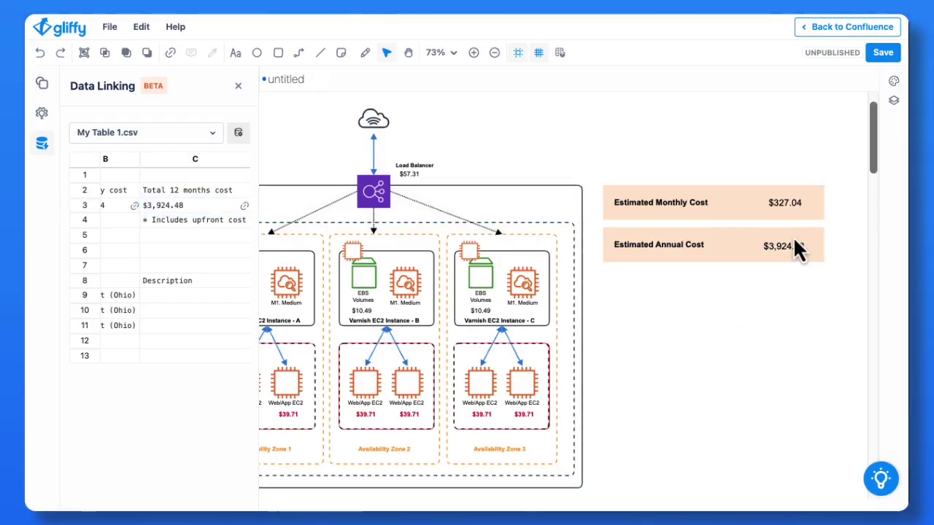
Step: Make the linked monthly and annual cost values bold
{"action": "left_click", "coordinate": [796, 248]}
{"action": "left_click", "coordinate": [792, 203], "text": "shift"}
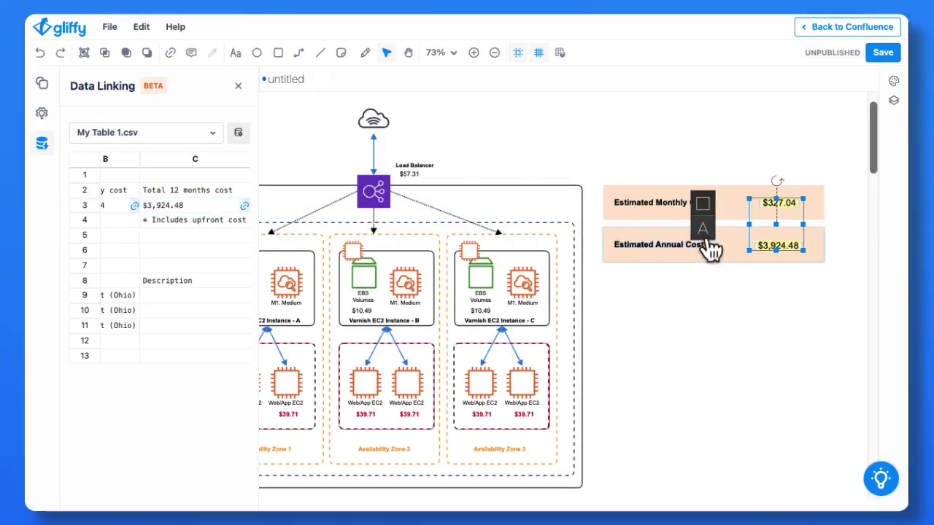
{"action": "left_click", "coordinate": [703, 232]}
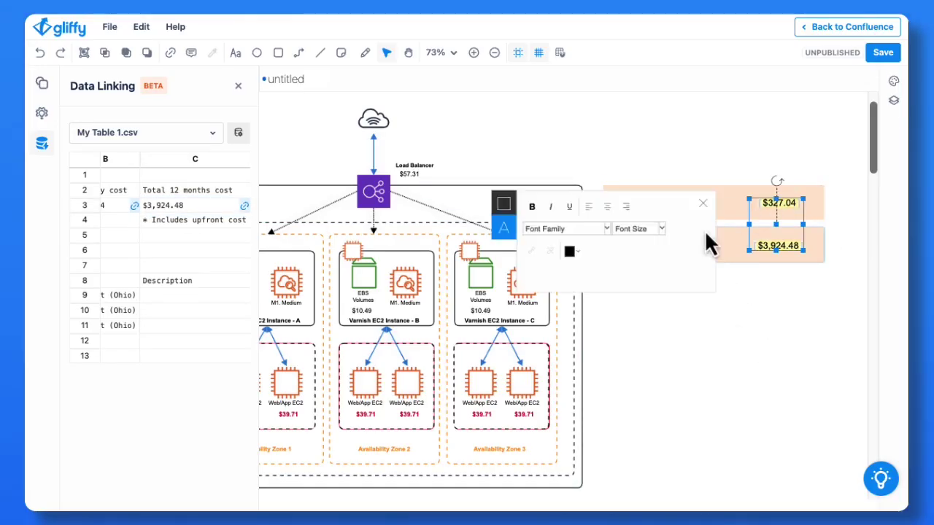
{"action": "left_click", "coordinate": [532, 208]}
{"action": "left_click", "coordinate": [800, 331]}
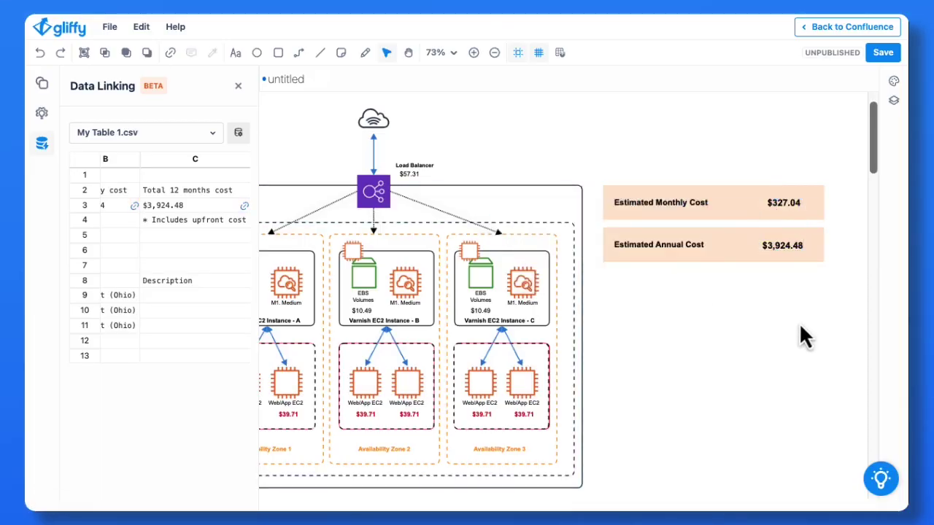
Step: Rename the untitled diagram as "AWS with Costs Associated"
{"action": "scroll", "coordinate": [728, 330], "scroll_direction": "left", "scroll_amount": 3}
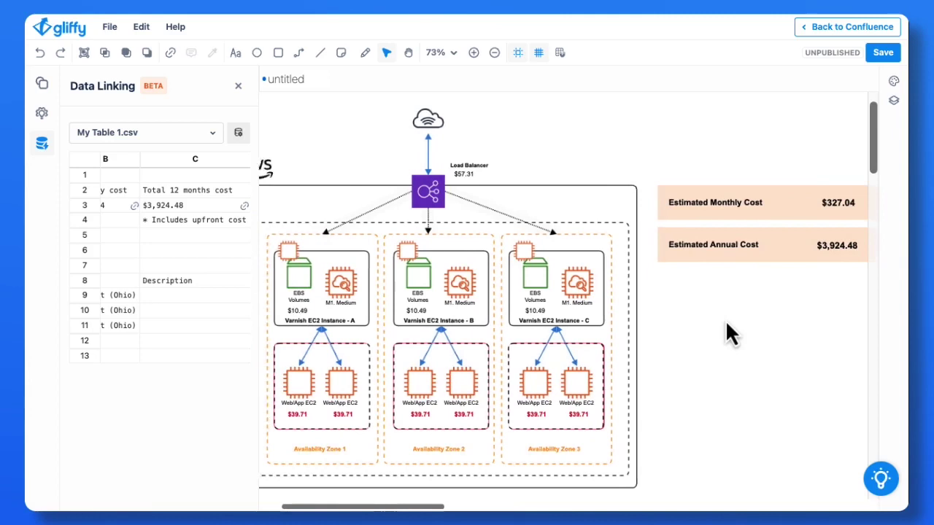
{"action": "scroll", "coordinate": [729, 332], "scroll_direction": "left", "scroll_amount": 5}
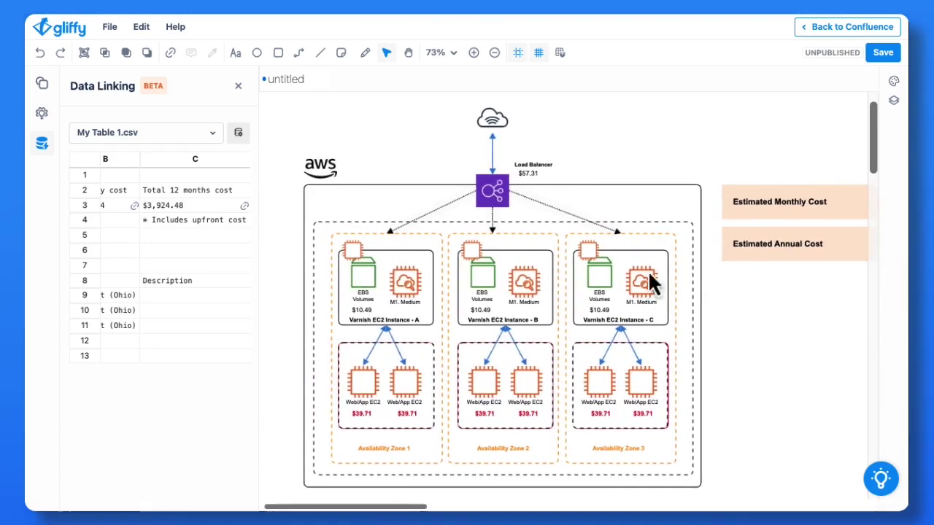
{"action": "type", "text": "A"}
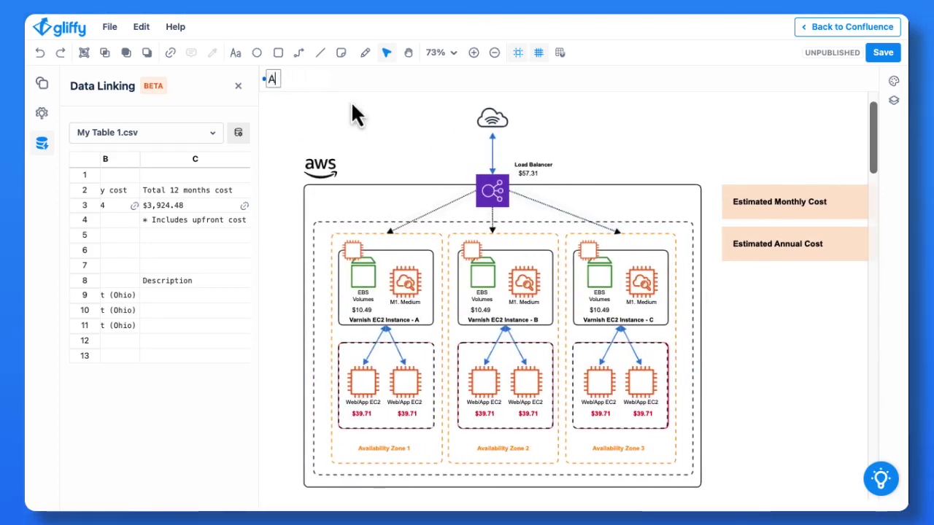
{"action": "type", "text": "WS with Costs Associated"}
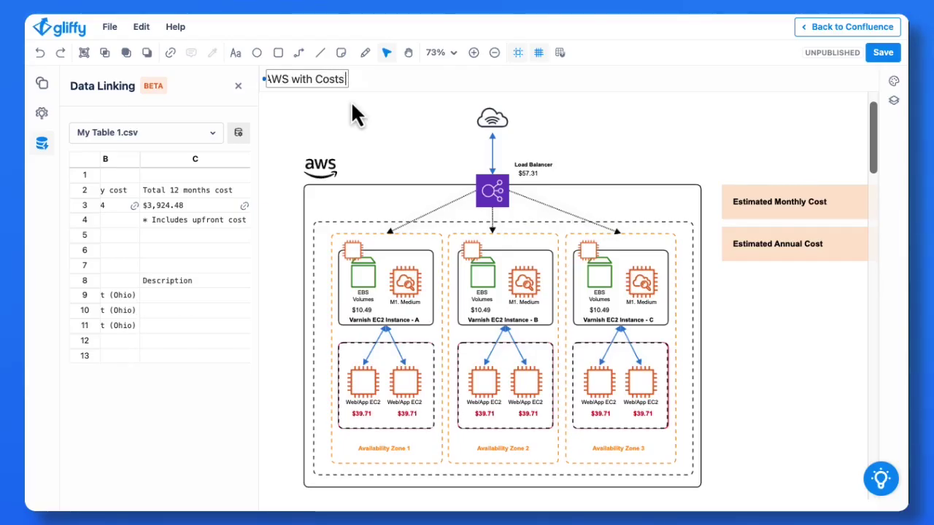
{"action": "key", "text": "Return"}
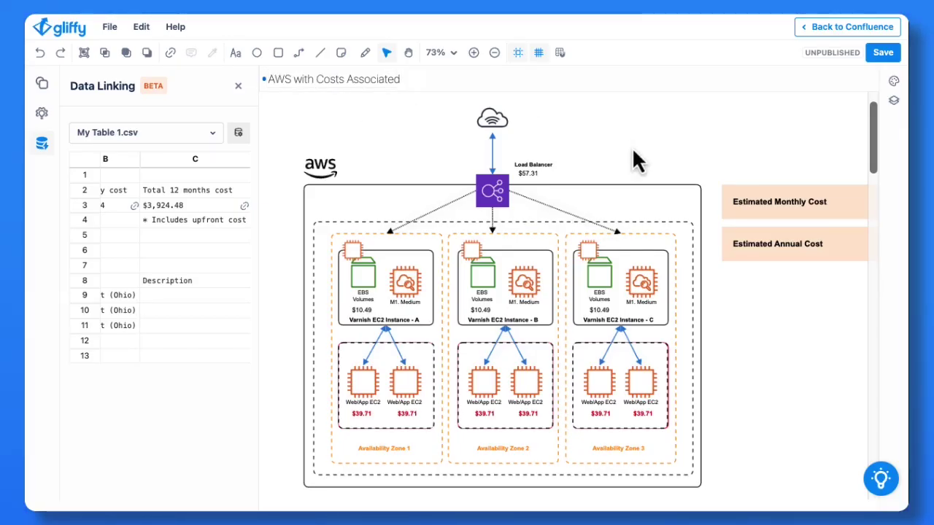
Step: Save the renamed diagram and return to the Confluence page
{"action": "scroll", "coordinate": [580, 162], "scroll_direction": "right", "scroll_amount": 5}
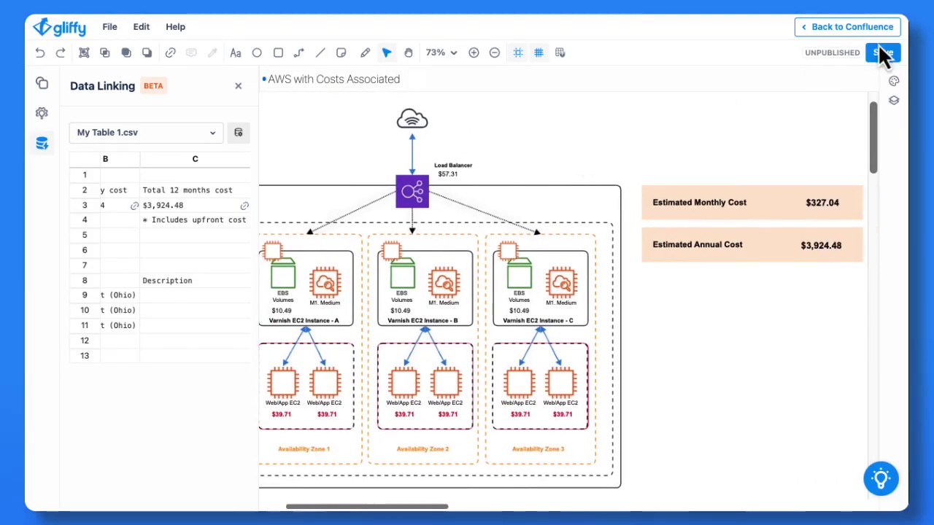
{"action": "left_click", "coordinate": [839, 28]}
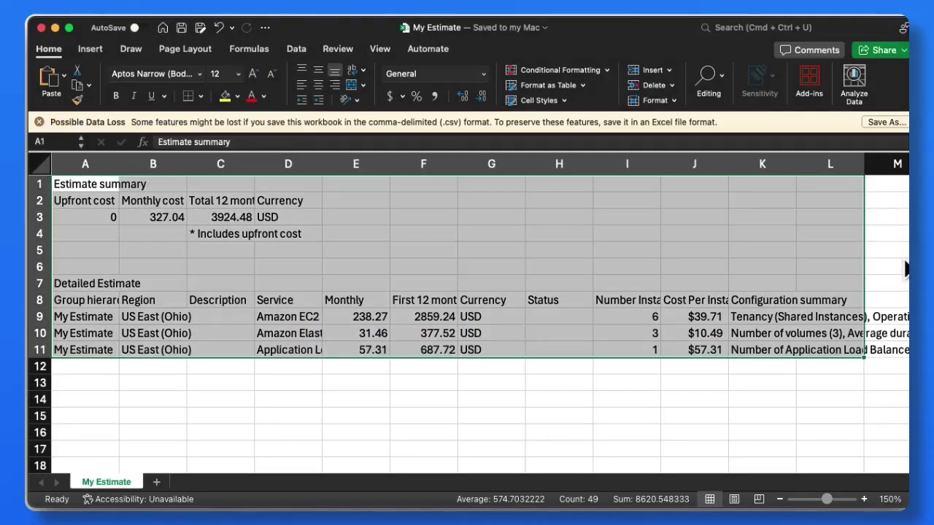
Step: In Excel's My Estimate sheet, set the Amazon Elastic Block Store monthly cost in E10 to 40 and check its 12-month and per-instance formulas
{"action": "left_click", "coordinate": [418, 399]}
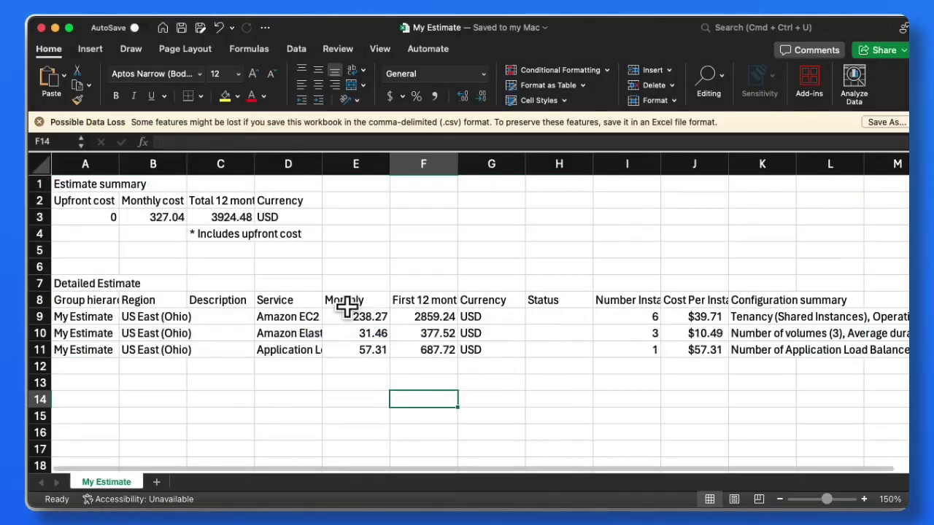
{"action": "left_click", "coordinate": [291, 333]}
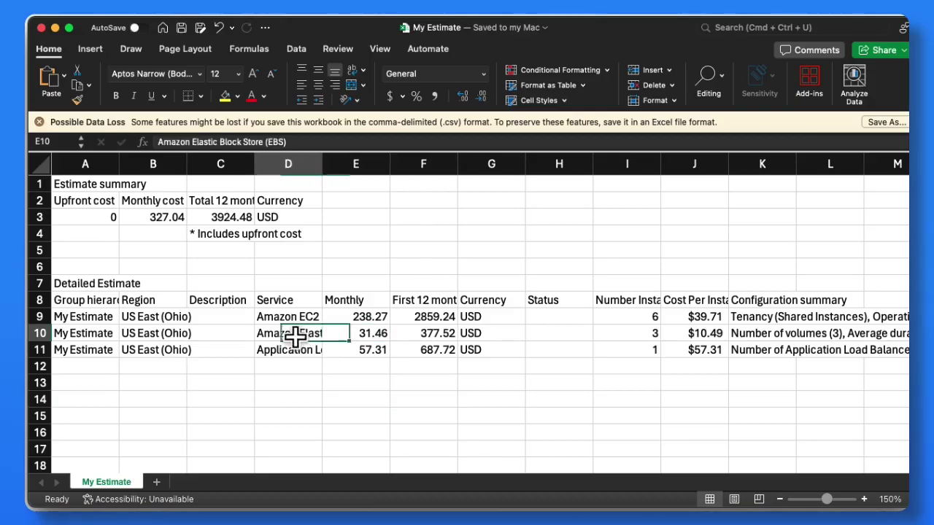
{"action": "left_click", "coordinate": [346, 335]}
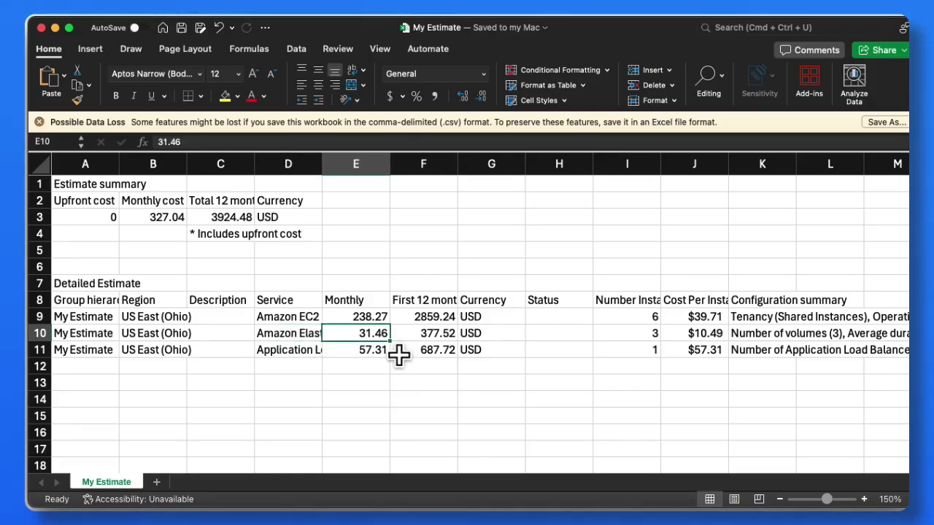
{"action": "type", "text": "40"}
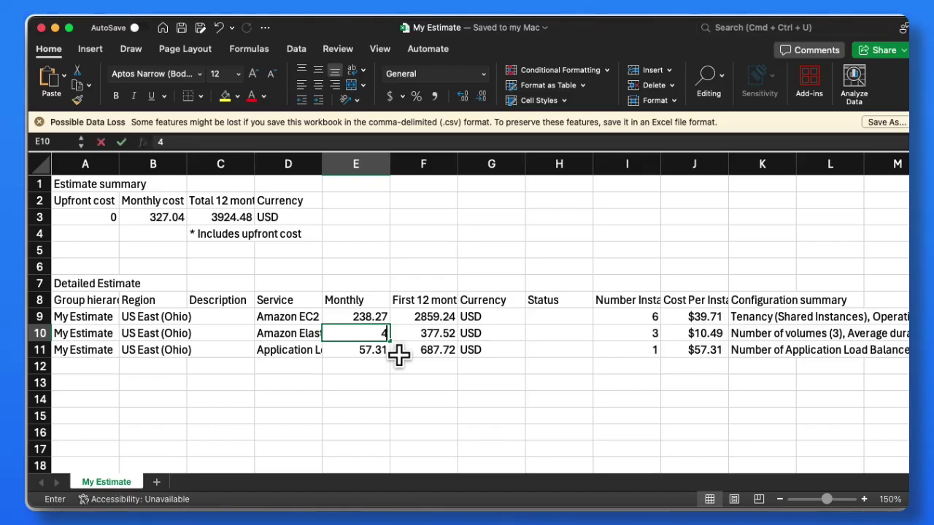
{"action": "key", "text": "Return"}
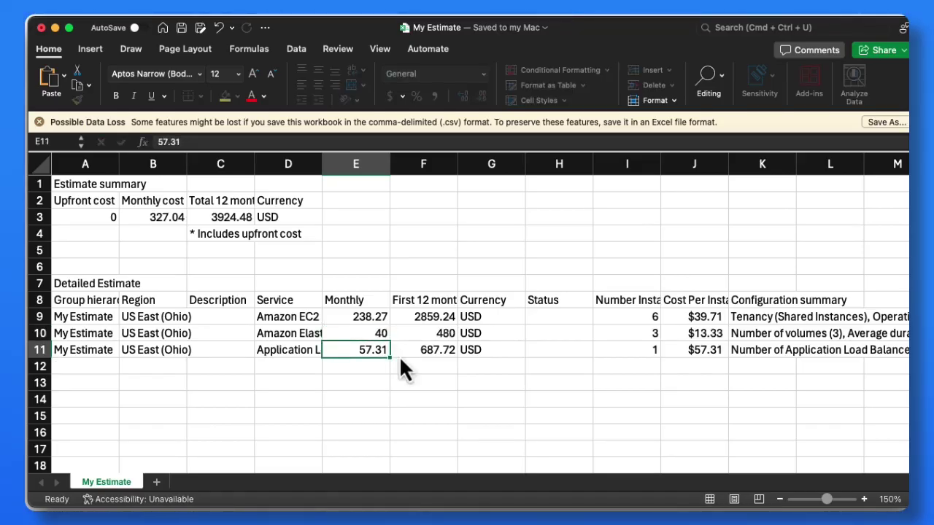
{"action": "left_click", "coordinate": [440, 334]}
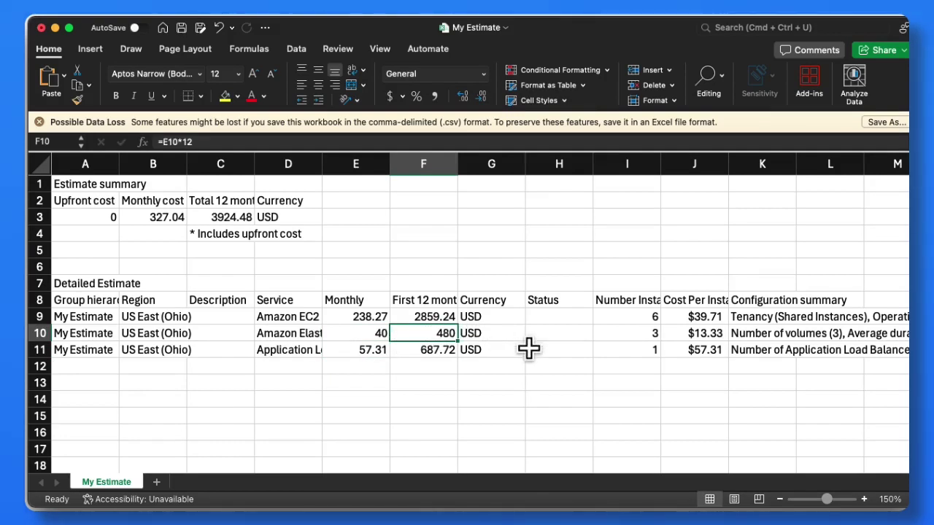
{"action": "left_click", "coordinate": [692, 336]}
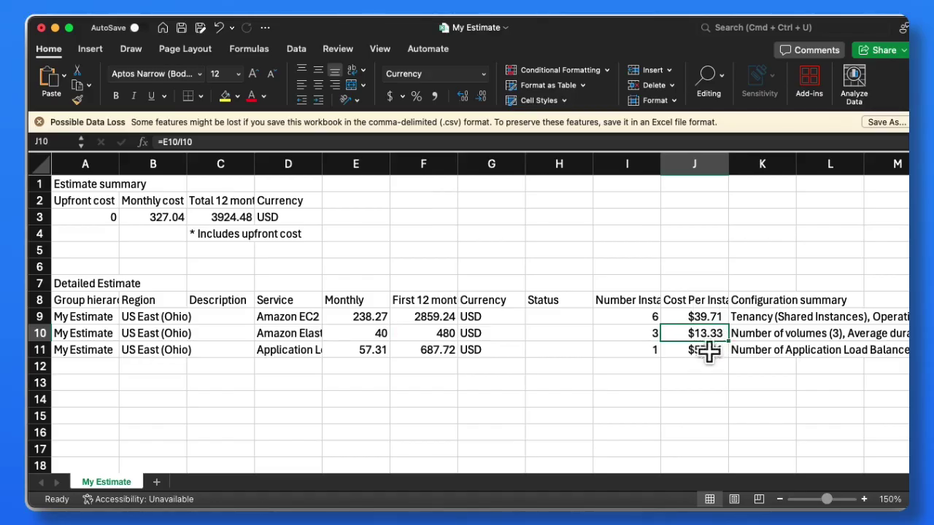
Step: Replace the fixed monthly cost in cell B3 with a SUM formula over the service monthly costs in E9 through E11
{"action": "left_click", "coordinate": [152, 218]}
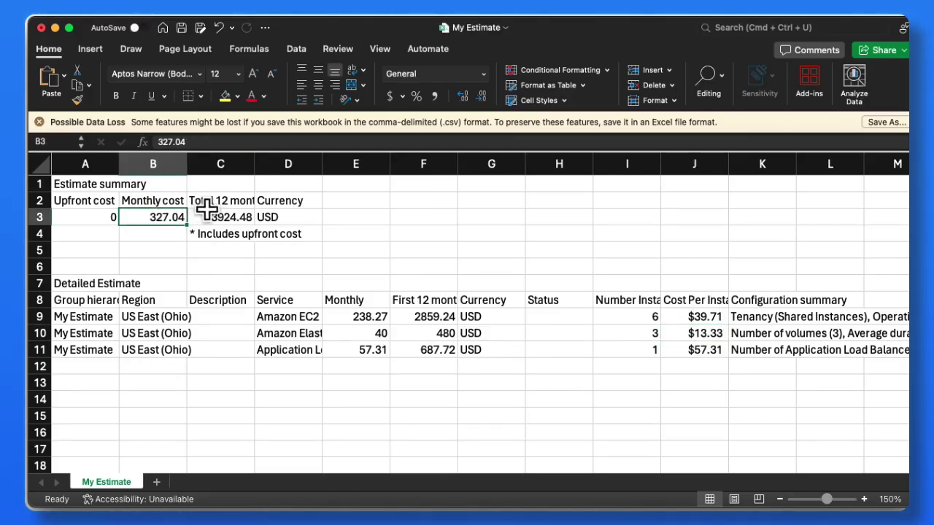
{"action": "left_click", "coordinate": [175, 141]}
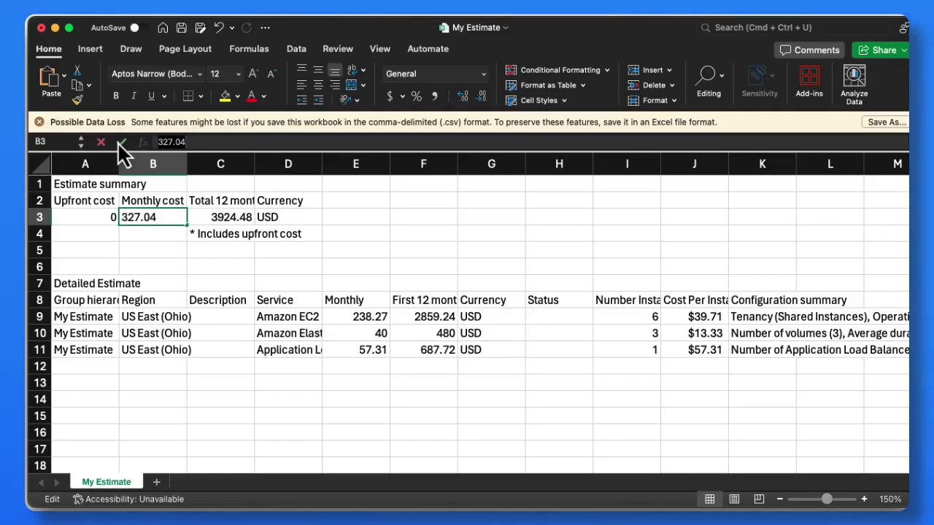
{"action": "key", "text": "BackSpace"}
{"action": "key", "text": "BackSpace"}
{"action": "key", "text": "BackSpace"}
{"action": "key", "text": "BackSpace"}
{"action": "key", "text": "BackSpace"}
{"action": "key", "text": "BackSpace"}
{"action": "type", "text": "=sum("}
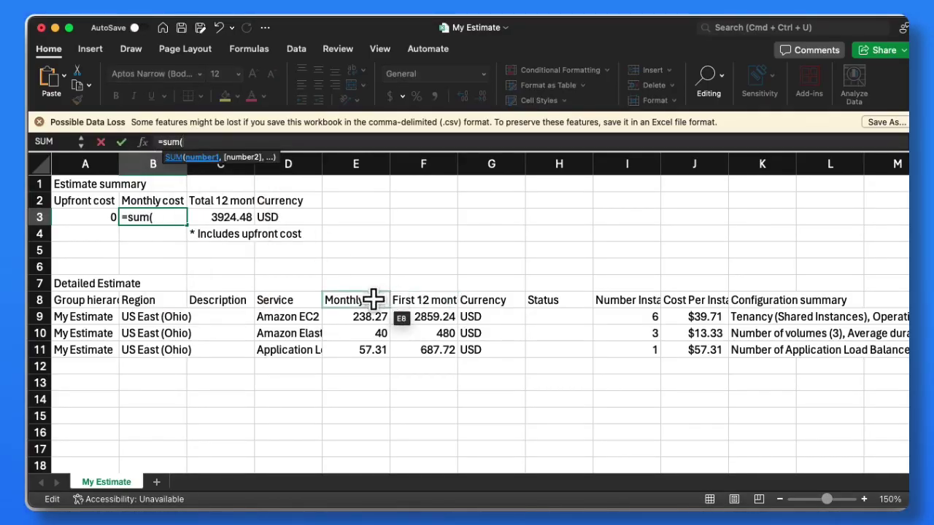
{"action": "left_click_drag", "start_coordinate": [365, 315], "coordinate": [368, 352]}
{"action": "key", "text": "Return"}
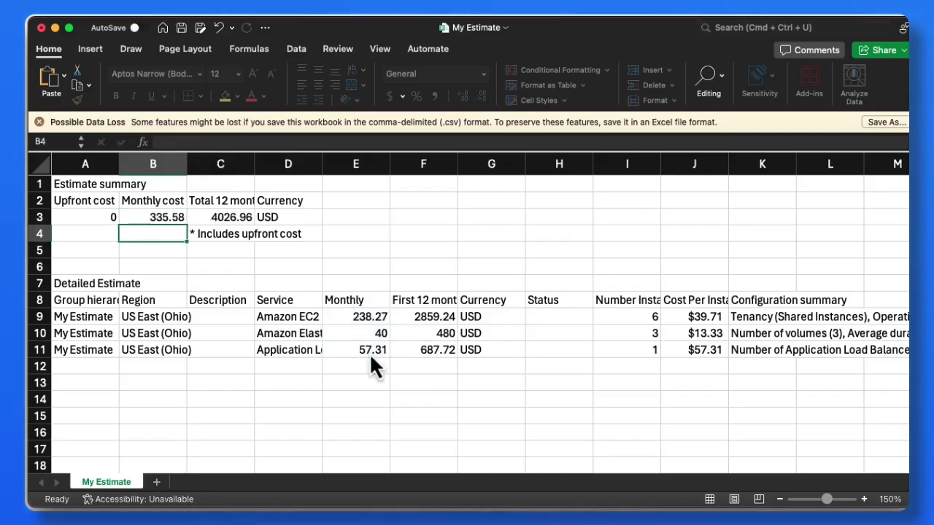
Step: Inspect the formula behind the total 12-month cost in cell C3
{"action": "left_click", "coordinate": [225, 217]}
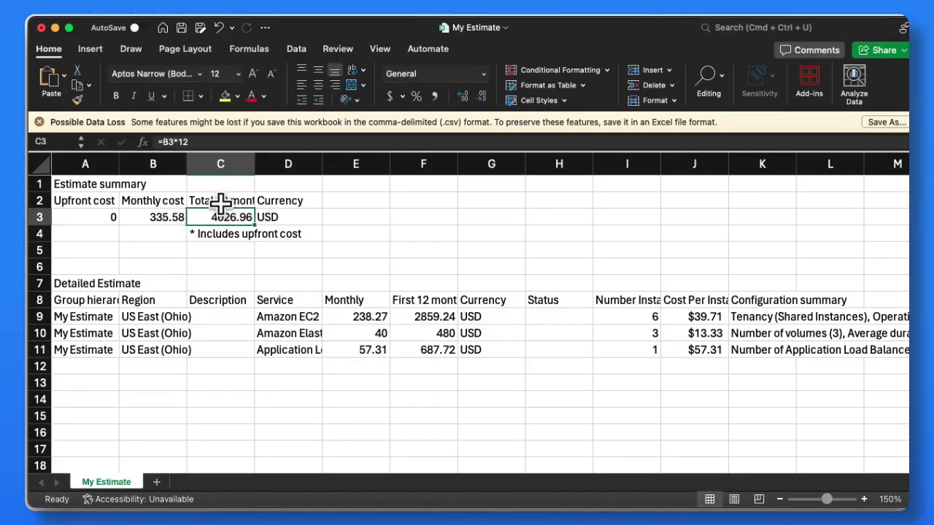
{"action": "left_click", "coordinate": [220, 204]}
{"action": "left_click", "coordinate": [193, 216]}
{"action": "left_click_drag", "start_coordinate": [467, 267], "coordinate": [471, 279]}
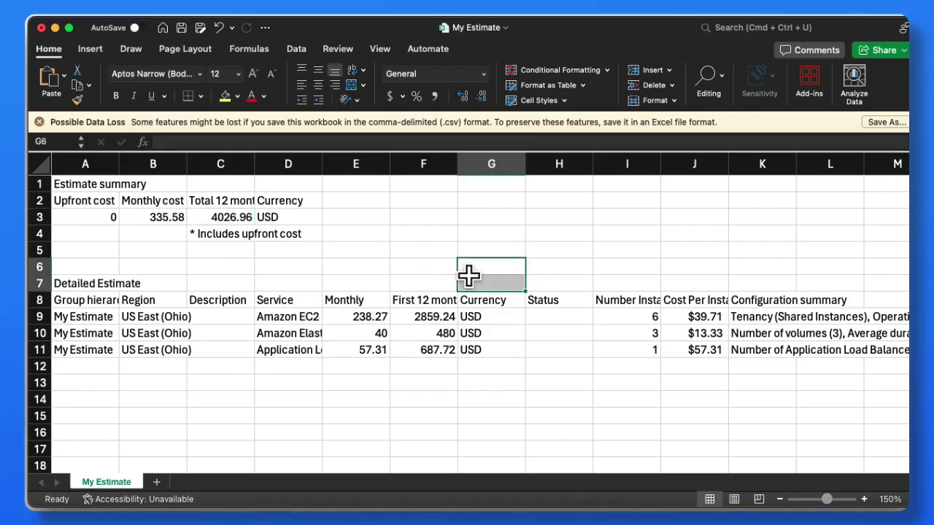
{"action": "left_click", "coordinate": [576, 236]}
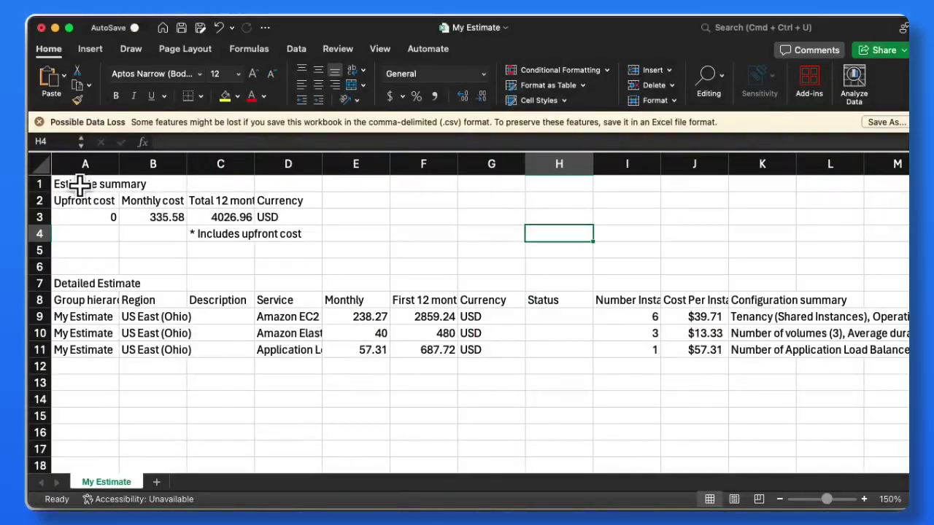
Step: Copy the entire My Estimate sheet and paste it at cell A1 of My Table 1.csv in Gliffy's data linking table
{"action": "left_click", "coordinate": [80, 185]}
{"action": "left_click", "coordinate": [43, 166]}
{"action": "key", "text": "super+c"}
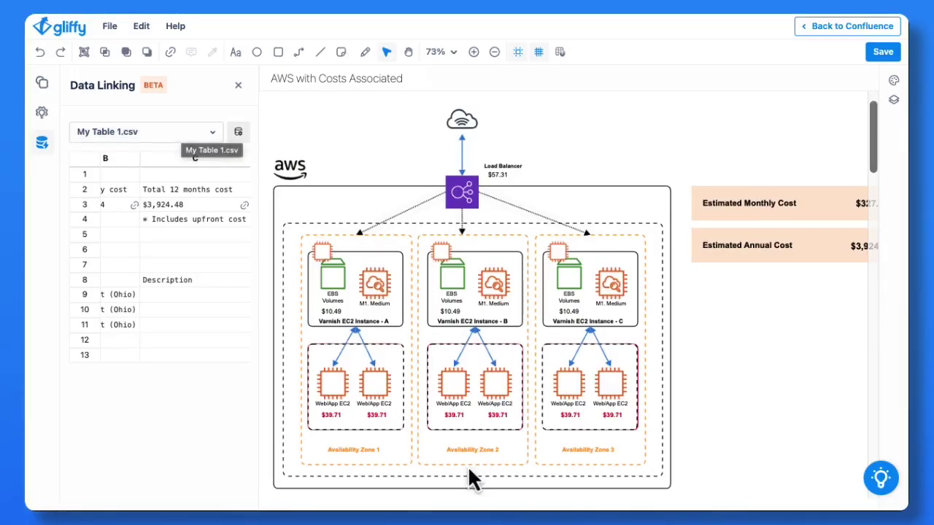
{"action": "scroll", "coordinate": [165, 283], "scroll_direction": "left", "scroll_amount": 5}
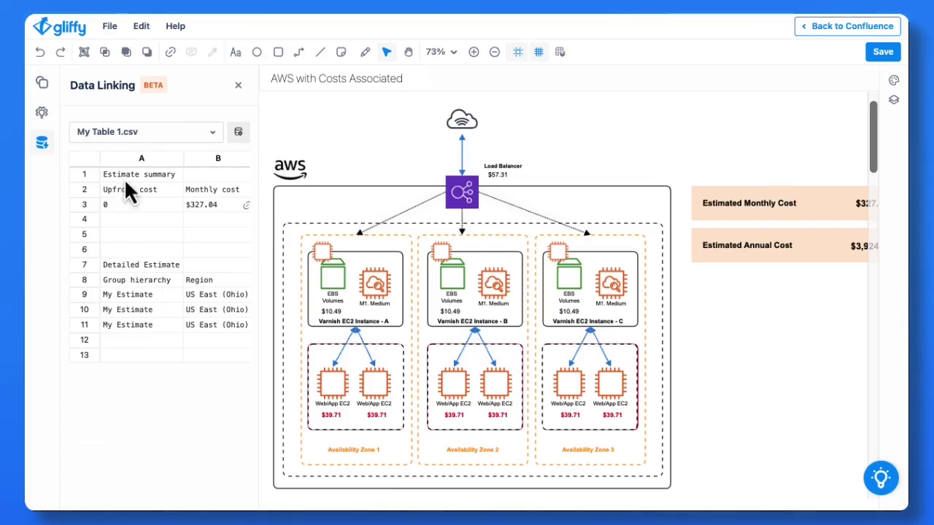
{"action": "left_click", "coordinate": [138, 176]}
{"action": "key", "text": "super+v"}
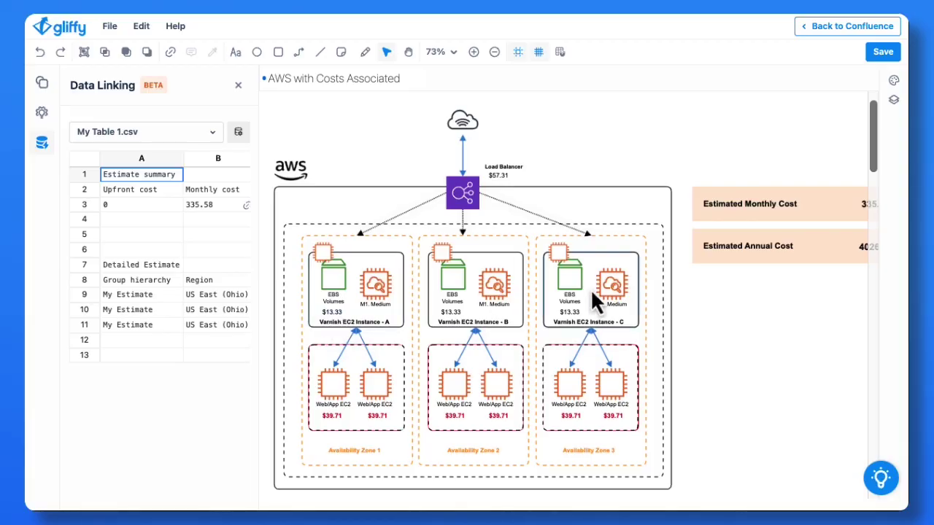
Step: Review the linked costs in the diagram, then save the updated diagram and return to the Confluence page
{"action": "scroll", "coordinate": [591, 286], "scroll_direction": "right", "scroll_amount": 3}
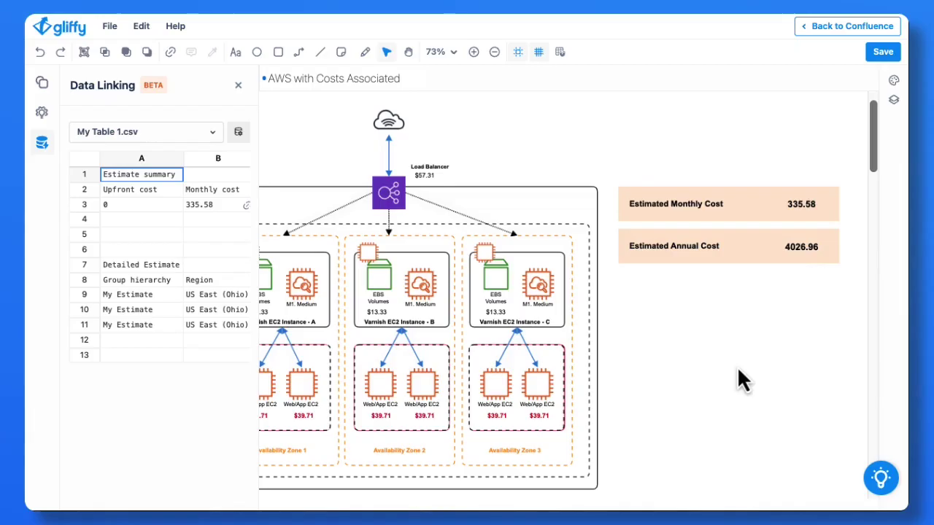
{"action": "scroll", "coordinate": [737, 368], "scroll_direction": "left", "scroll_amount": 2}
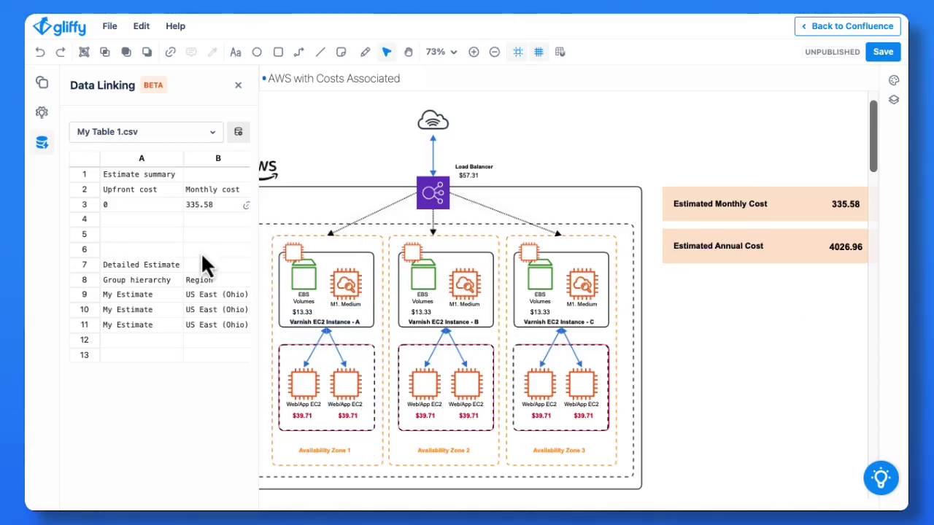
{"action": "scroll", "coordinate": [212, 247], "scroll_direction": "right", "scroll_amount": 1}
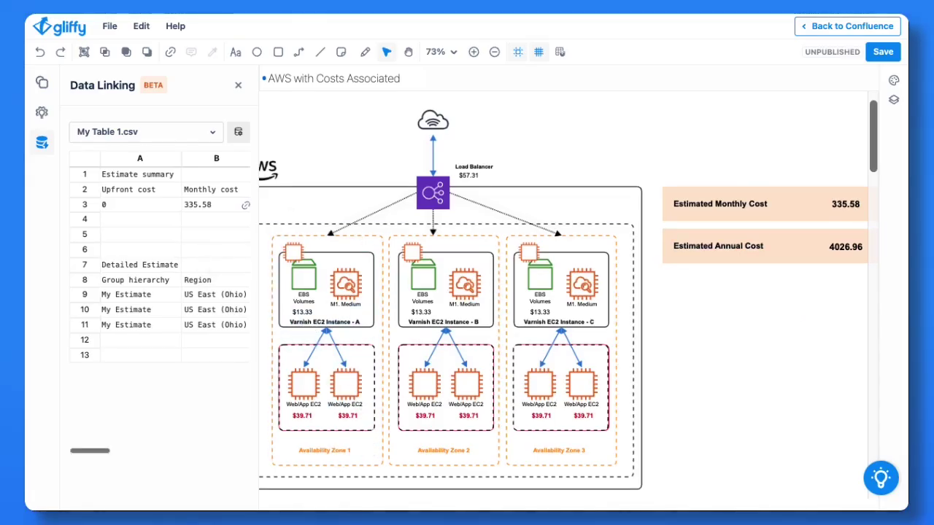
{"action": "left_click", "coordinate": [832, 31]}
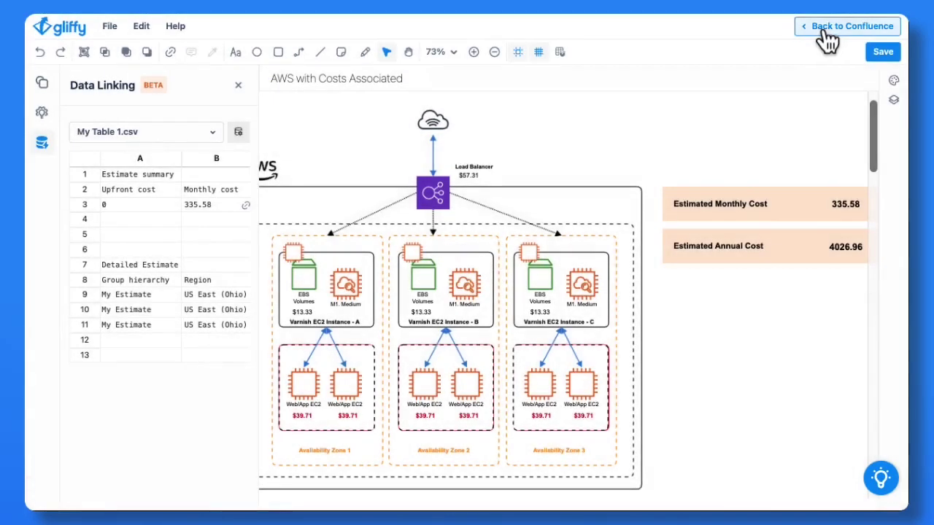
{"action": "left_click", "coordinate": [823, 32]}
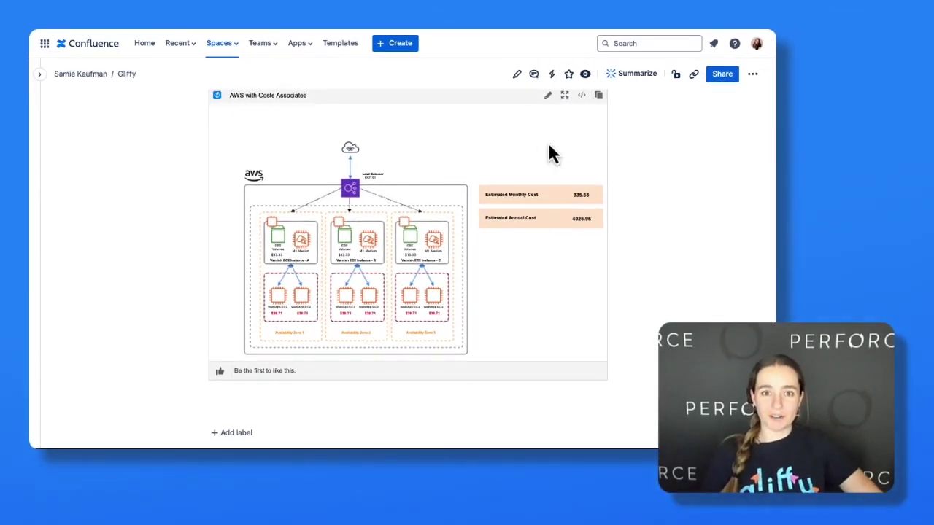
Step: View the embedded diagram in full screen on the Confluence page and exit the full-screen view
{"action": "left_click", "coordinate": [565, 99]}
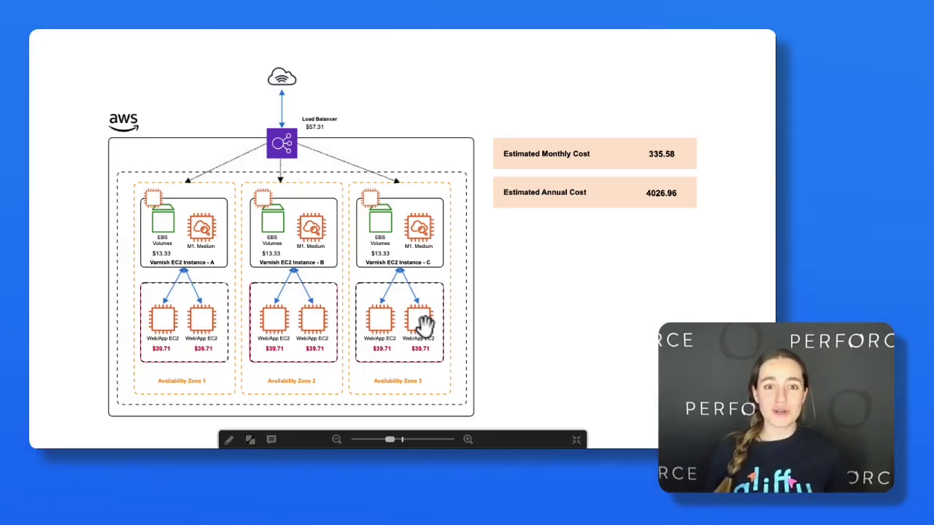
{"action": "left_click", "coordinate": [576, 439]}
{"action": "mouse_move", "coordinate": [587, 384]}
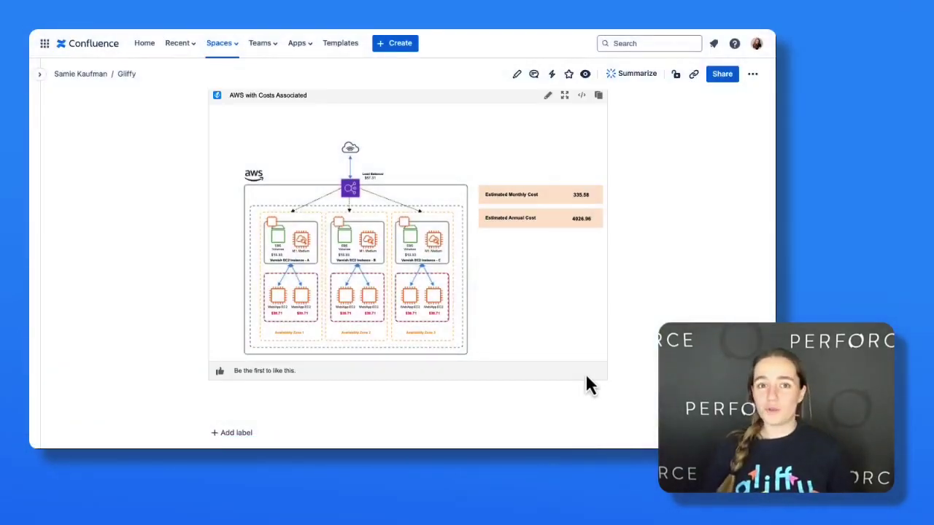